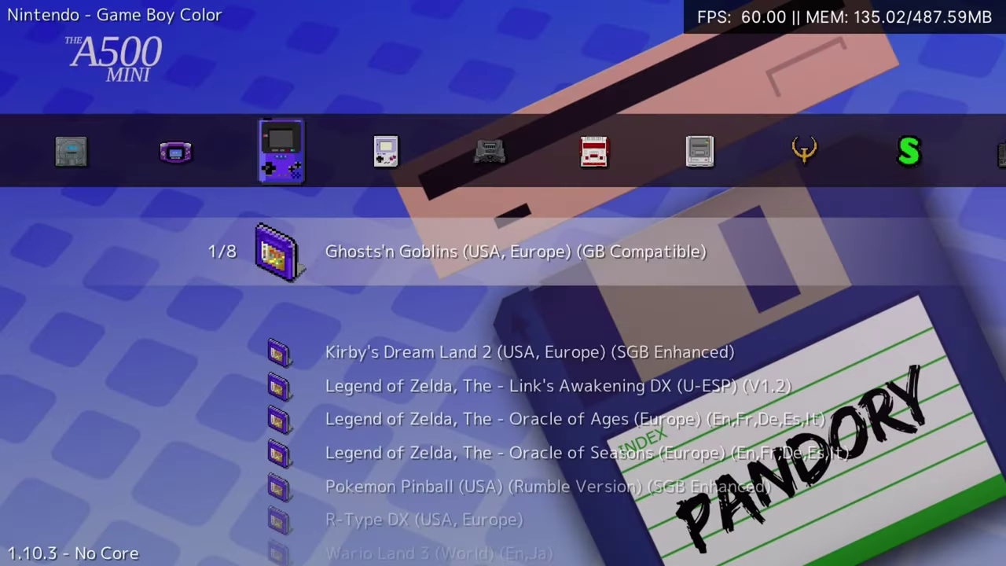
Step: Browse the console playlists from Game Boy Color past Nintendo Entertainment System
key("Right")
key("Right")
key("Right")
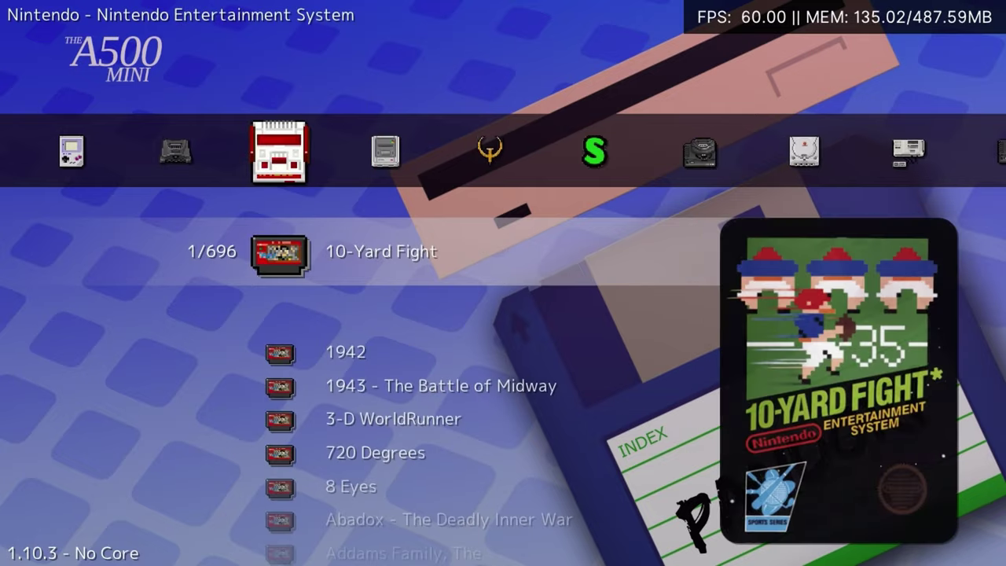
key("Right")
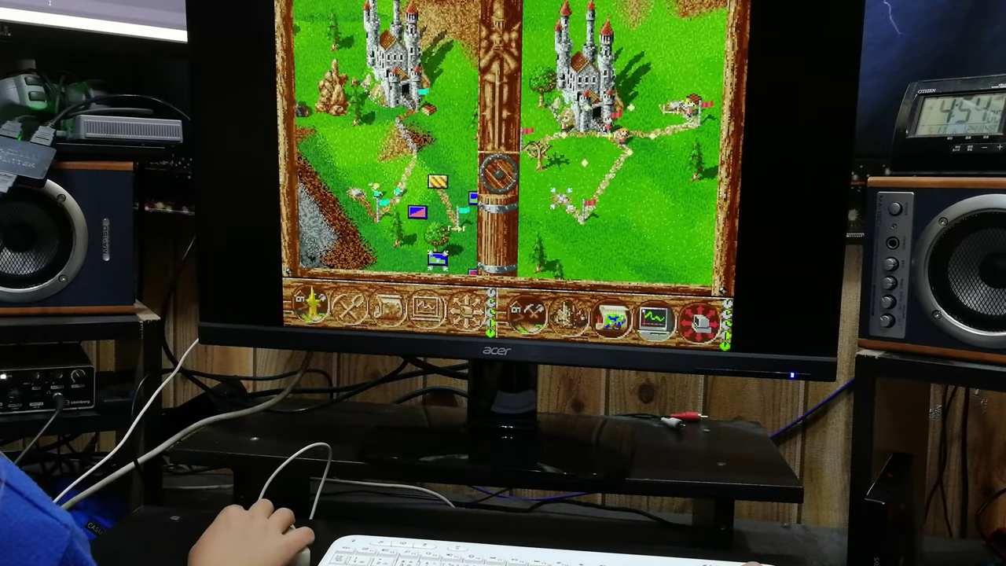
left_click_drag(455, 228, 438, 153)
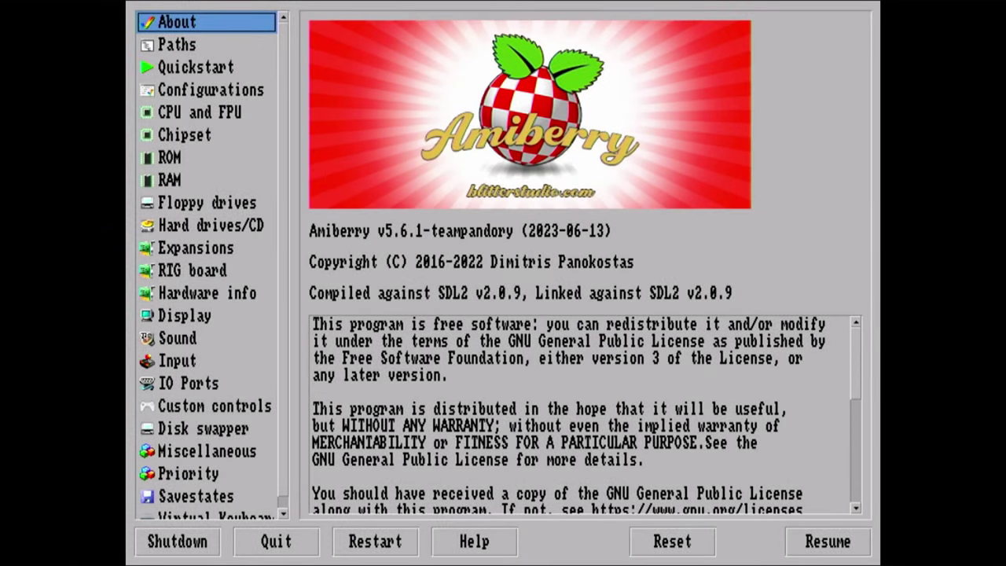
Step: Review the emulator's settings pages in order, from Paths through ROM and Floppy drives to Expansions
left_click(206, 45)
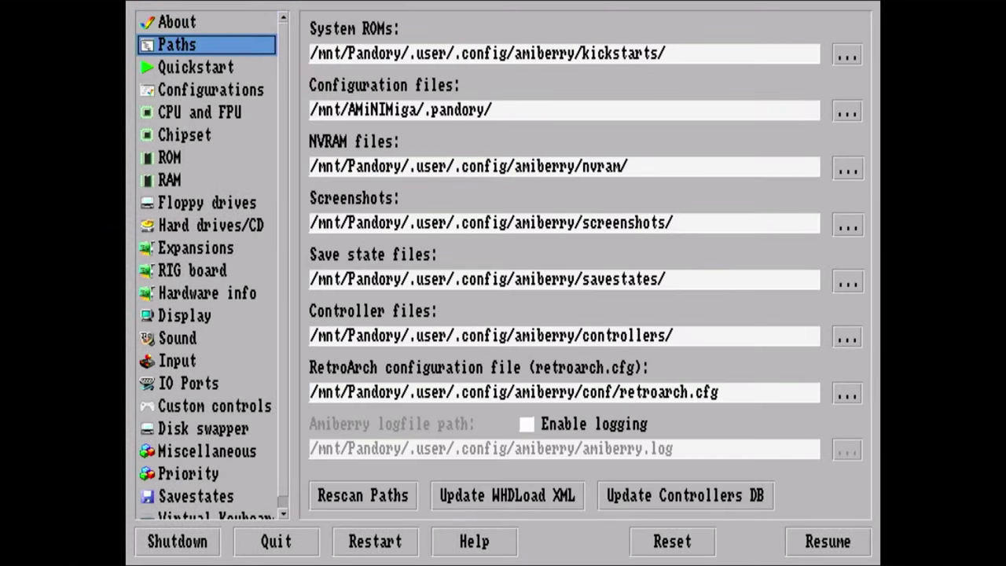
left_click(196, 67)
left_click(206, 90)
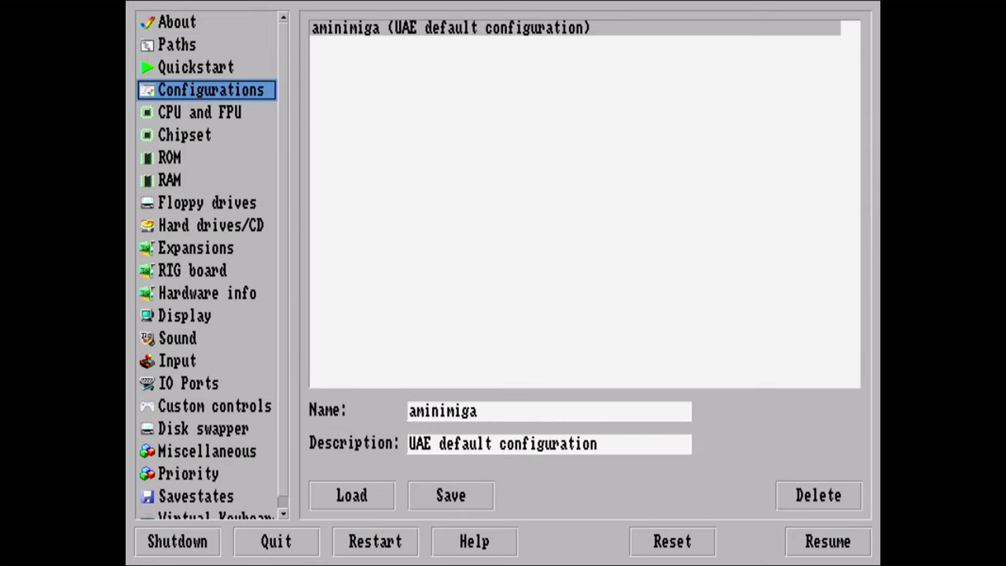
left_click(200, 112)
left_click(185, 134)
left_click(170, 157)
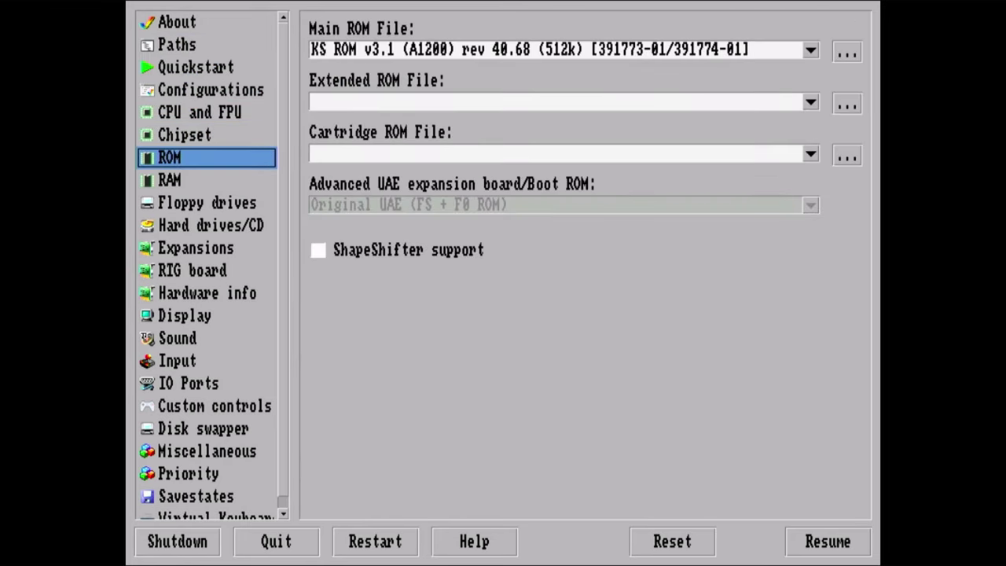
left_click(170, 180)
left_click(206, 202)
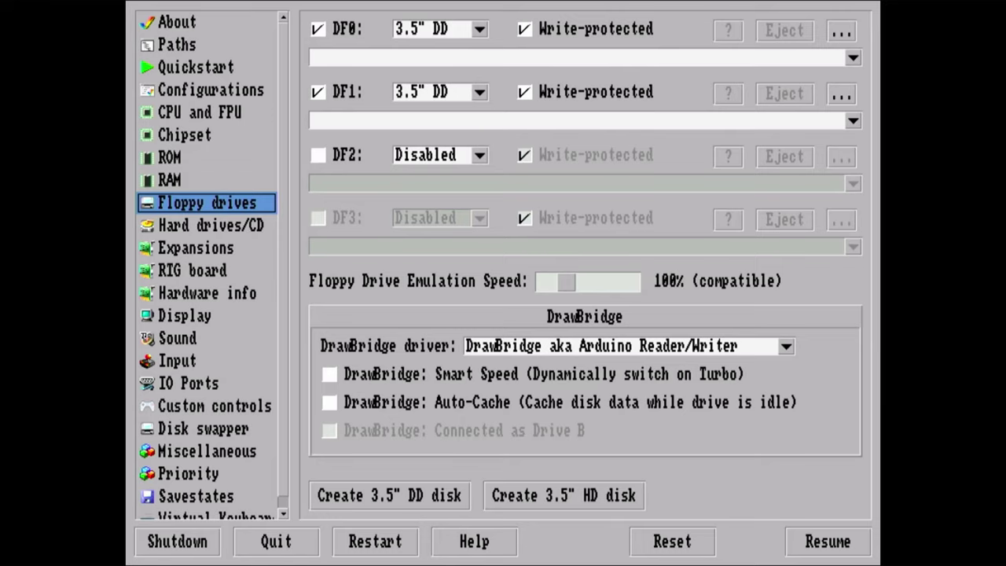
left_click(211, 225)
left_click(195, 248)
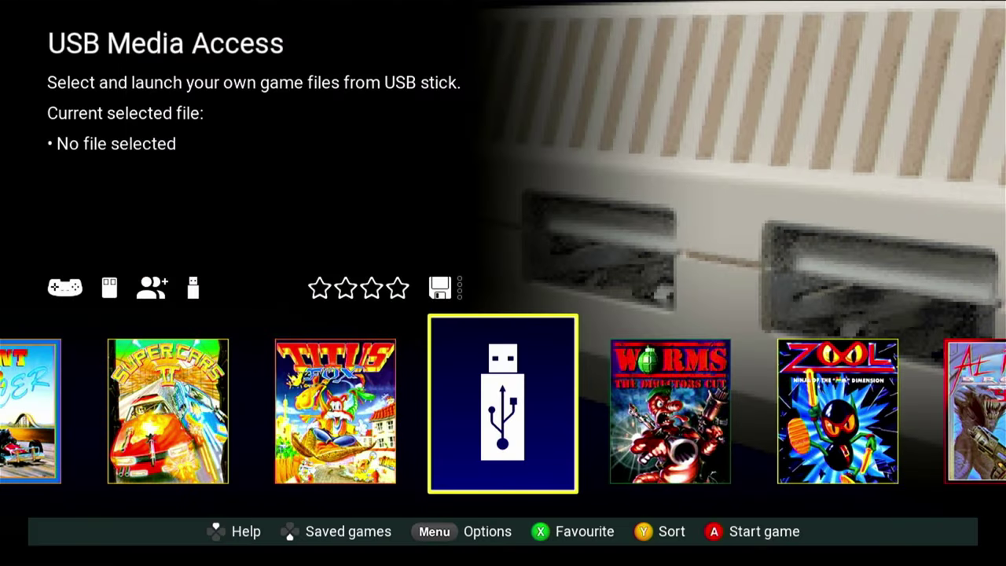
Step: Open USB Media Access, look into the Pandory folder, and launch Start AMiNIMiga v202F from the AMiNIMiga folder
key("Return")
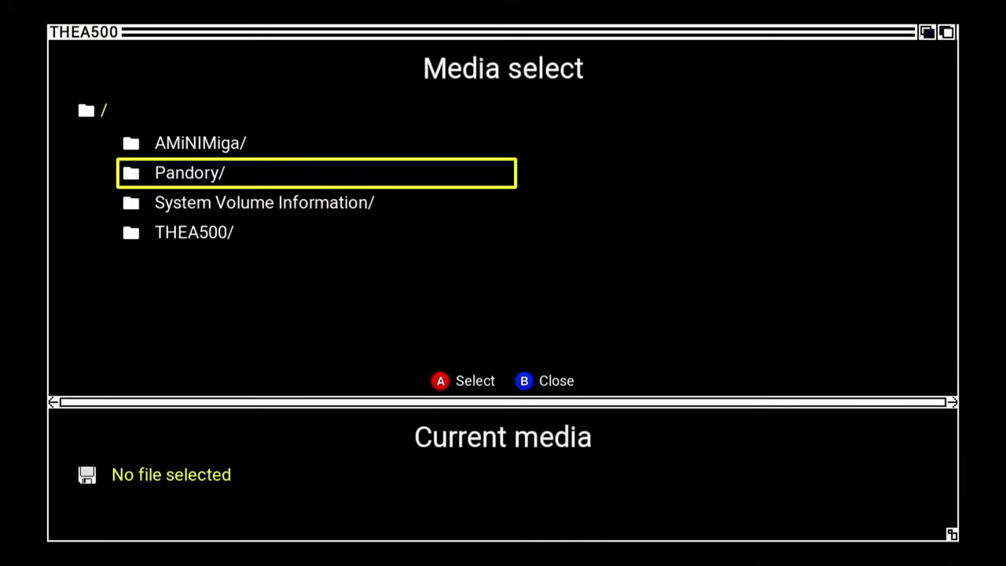
key("Return")
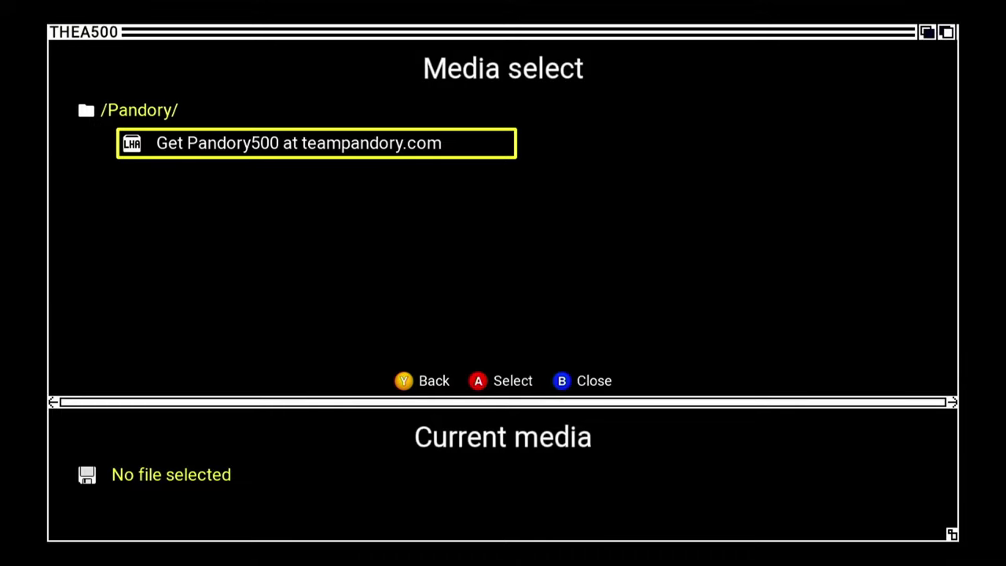
key("BackSpace")
key("Up")
key("Return")
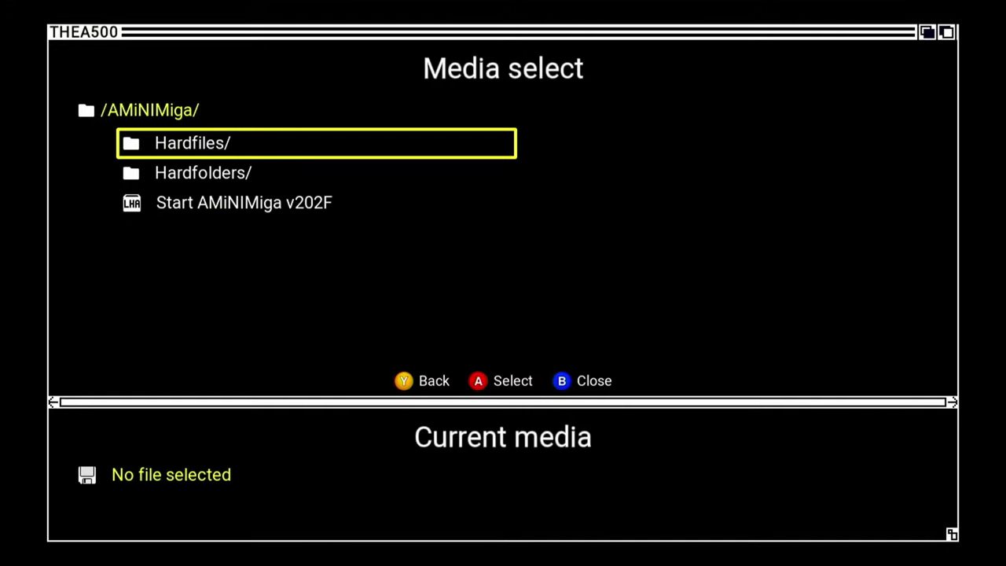
key("Down")
key("Down")
key("Return")
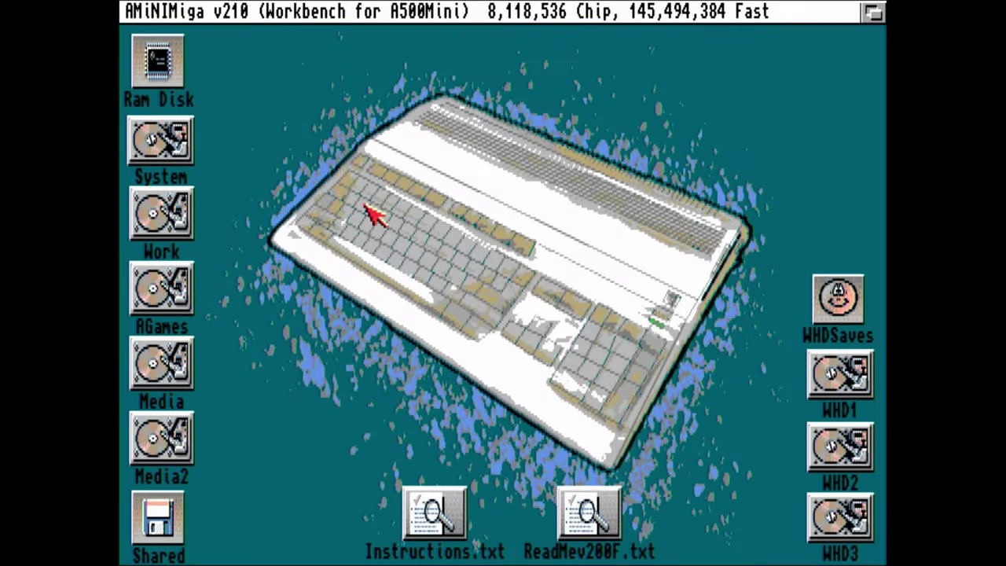
Step: Launch EaglePlayer from the Workbench tools and skip ahead to the module Amazon_Intro-1.mod
right_click(367, 9)
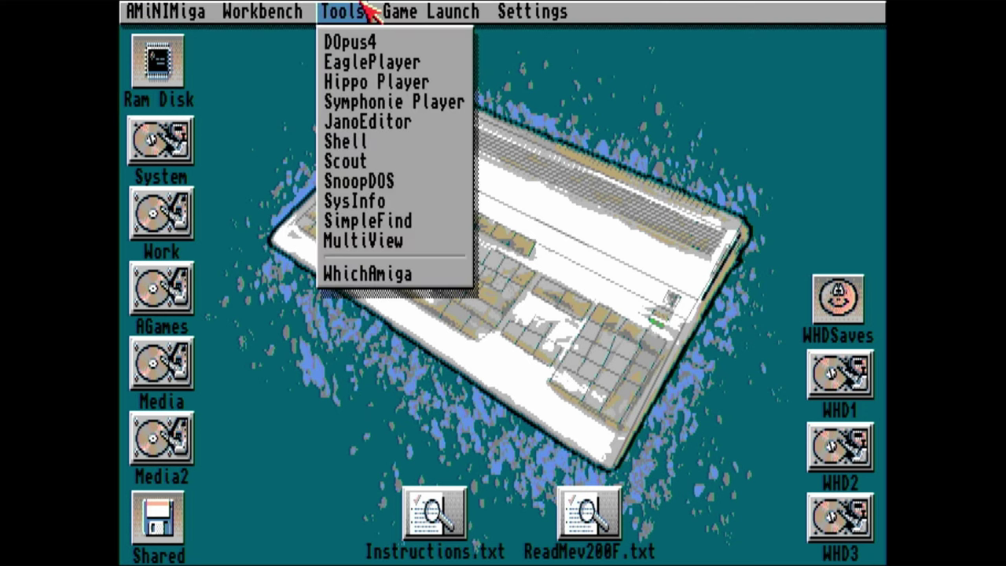
left_click(382, 63)
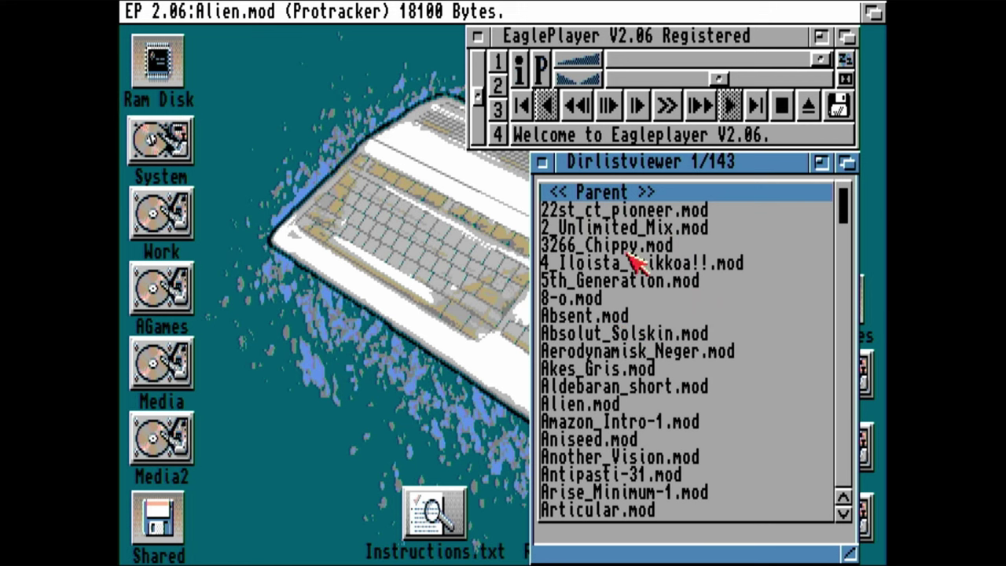
left_click(735, 106)
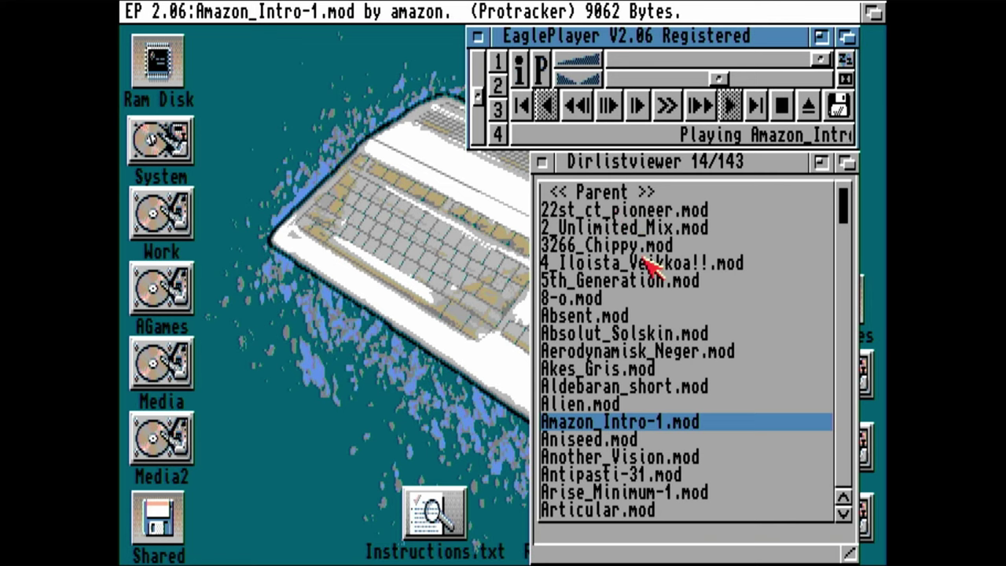
Step: Move the Dirlistviewer window higher over the EaglePlayer window and open the parent directory
left_click_drag(643, 167, 609, 114)
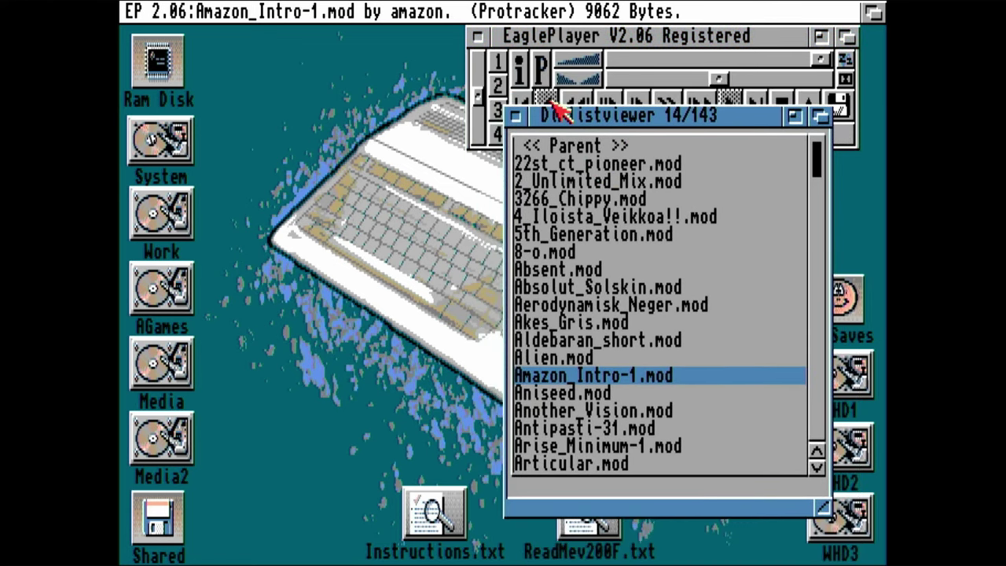
right_click(562, 158)
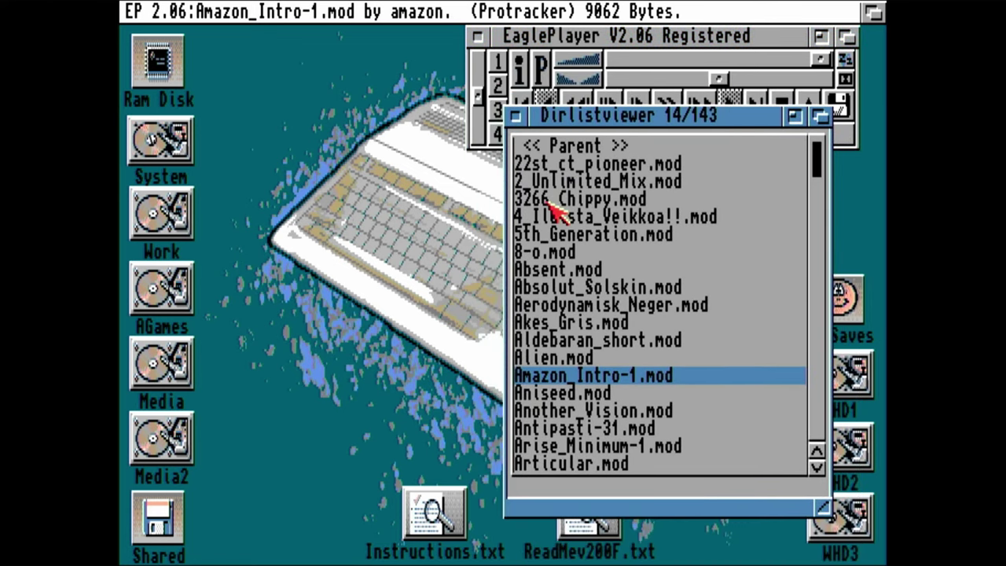
left_click(561, 143)
left_click(568, 148)
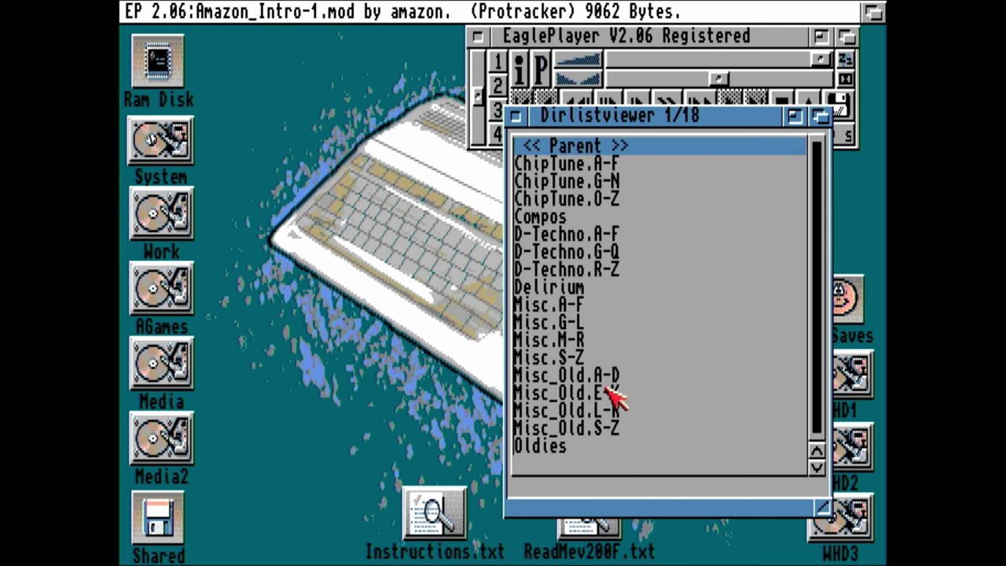
Step: Open the Delirium directory and play Beavis_&_Butthead-1.mod followed by MegaFunny.mod
left_click(572, 289)
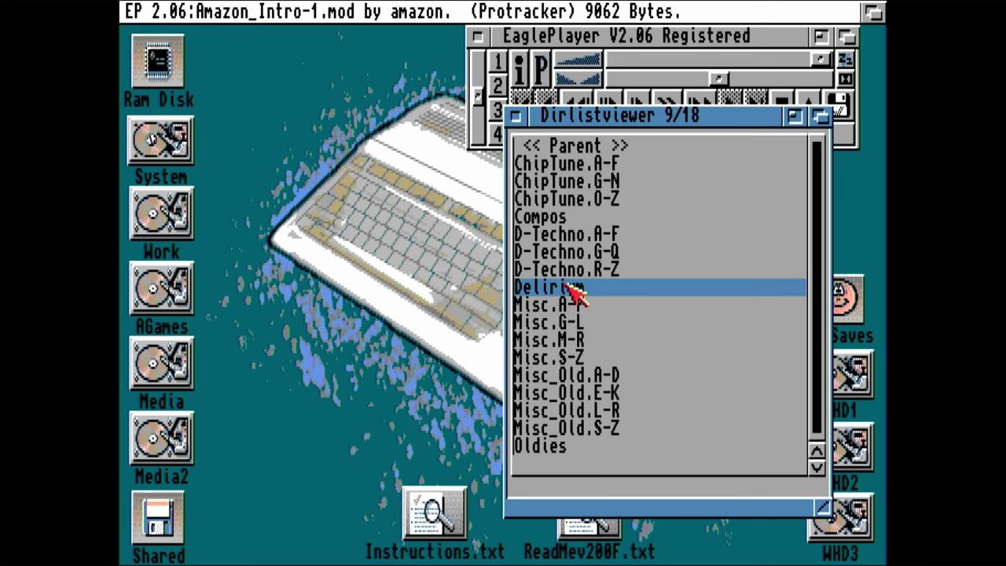
left_click(572, 290)
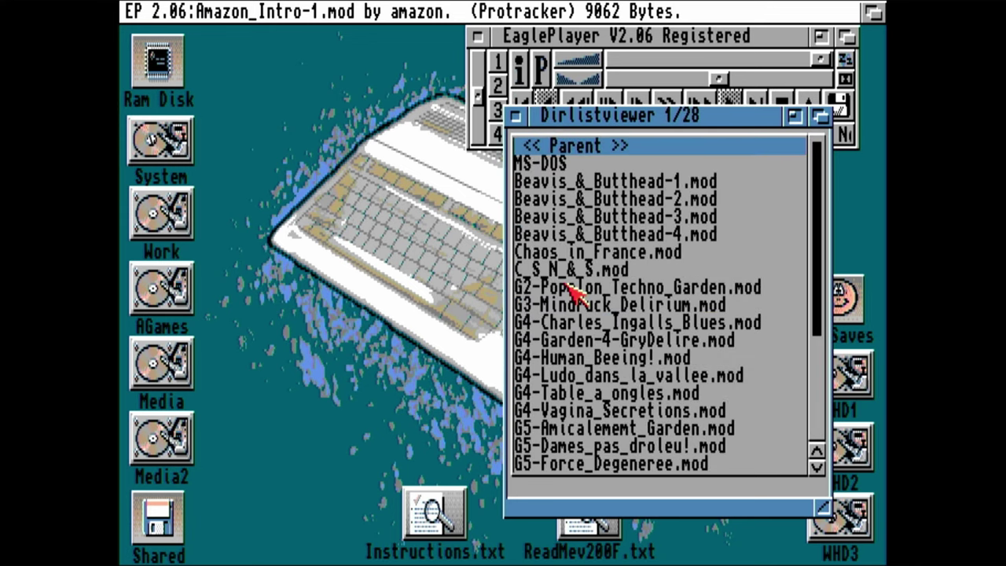
double_click(603, 182)
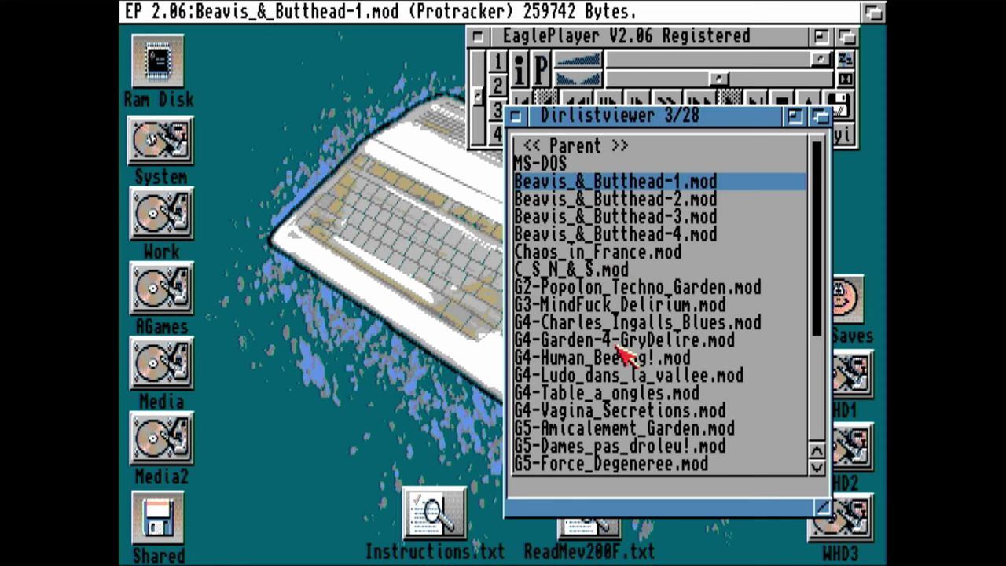
scroll(626, 356, "down", 3)
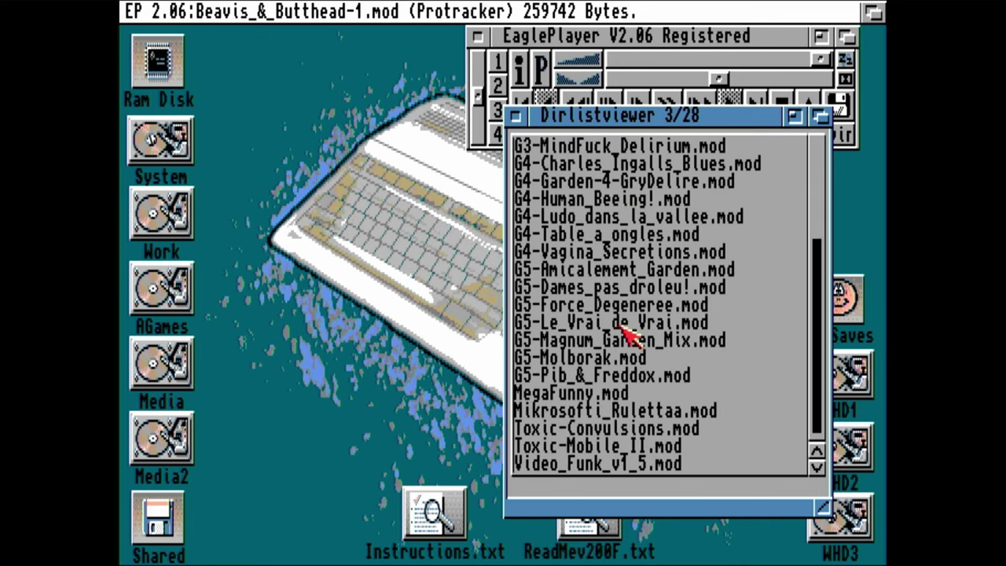
double_click(595, 399)
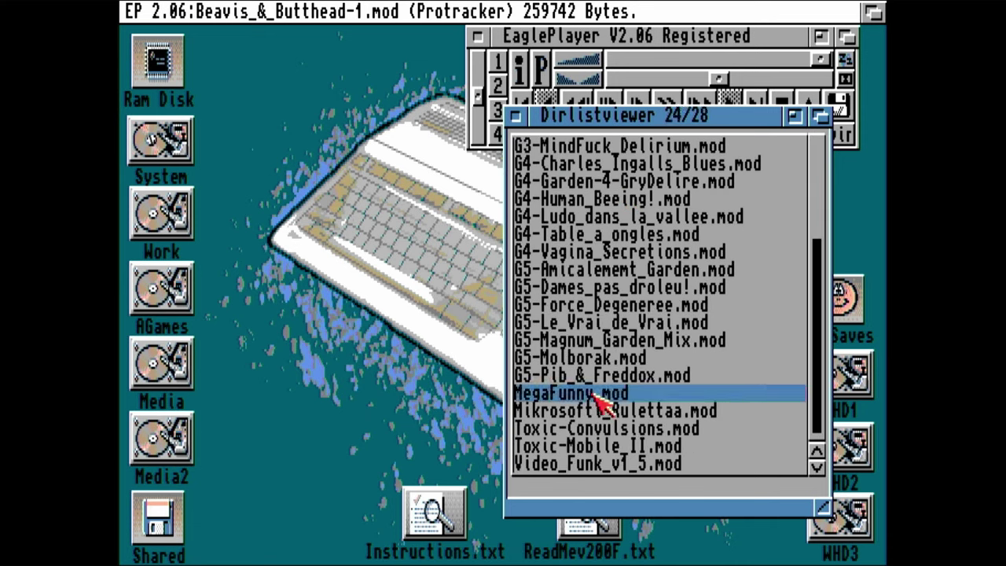
Step: Launch HippoPlayer from the Workbench tools and open its requester for adding files and directories
right_click(340, 11)
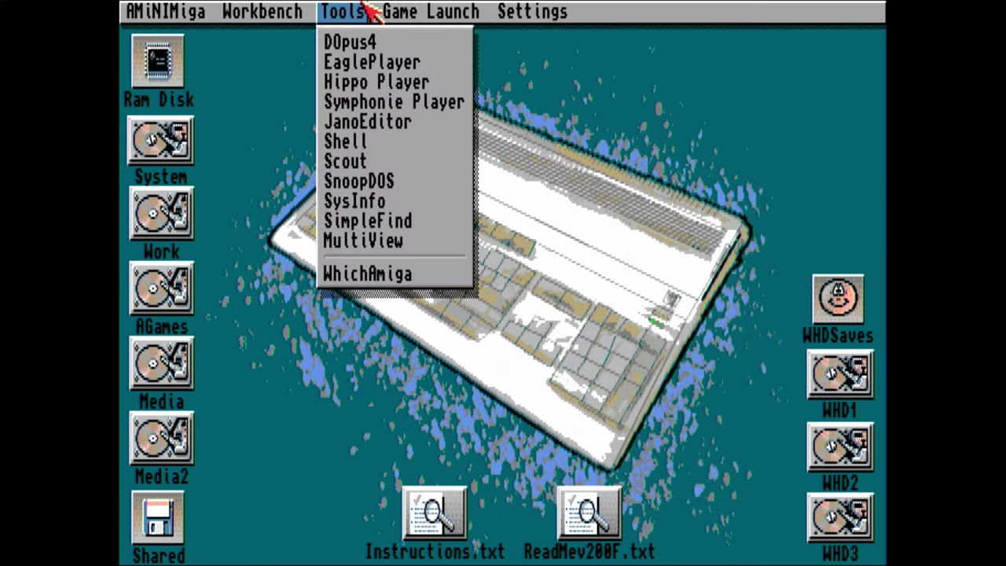
left_click(385, 82)
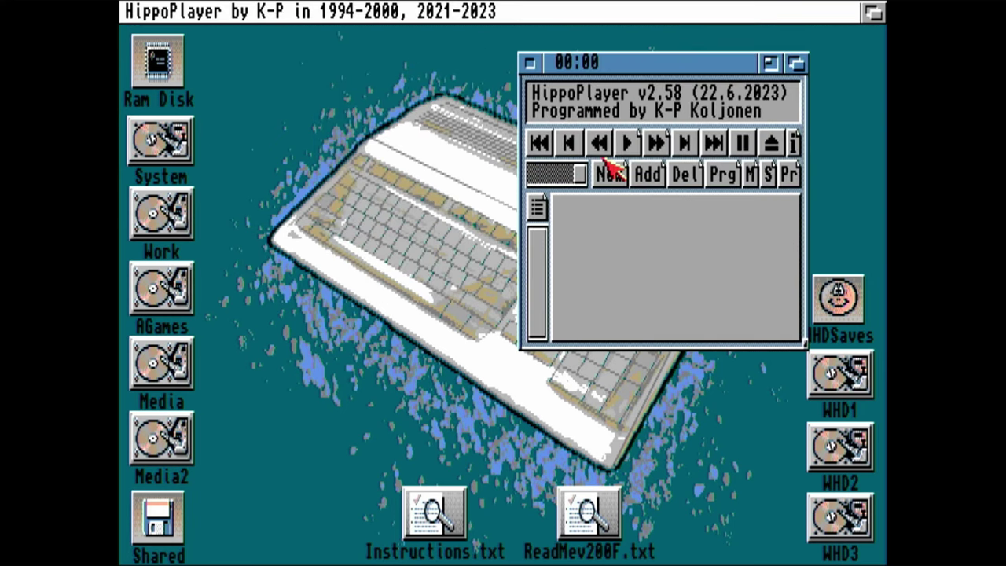
left_click(633, 140)
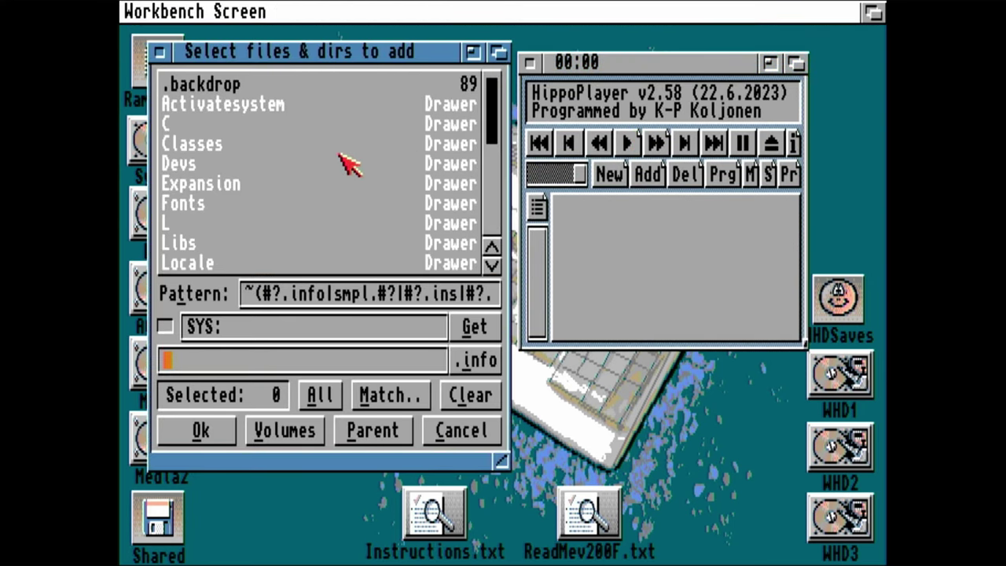
Step: Browse the file requester to the Cracktro Collection drawer inside Mods on the Media volume
scroll(330, 161, "down", 5)
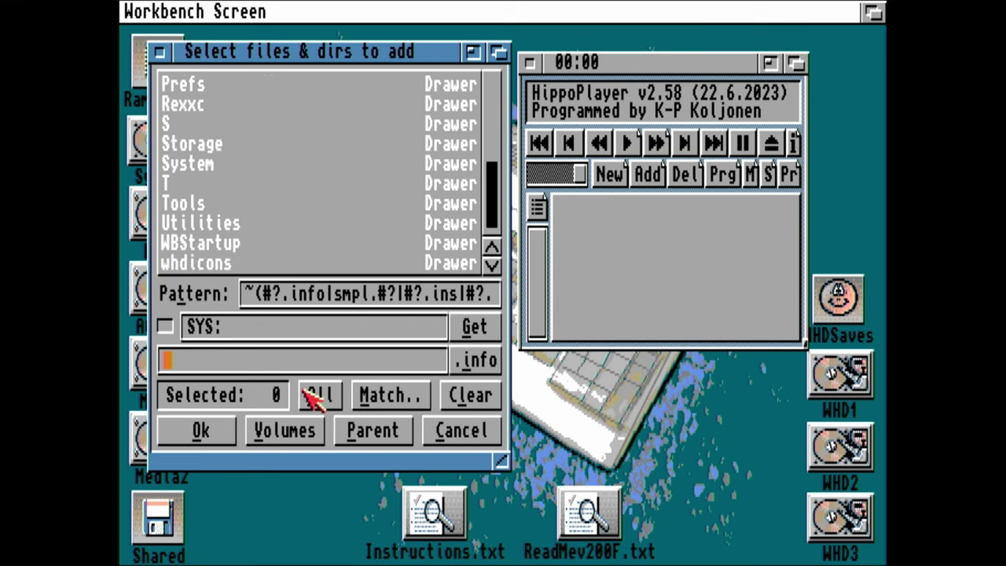
left_click(311, 434)
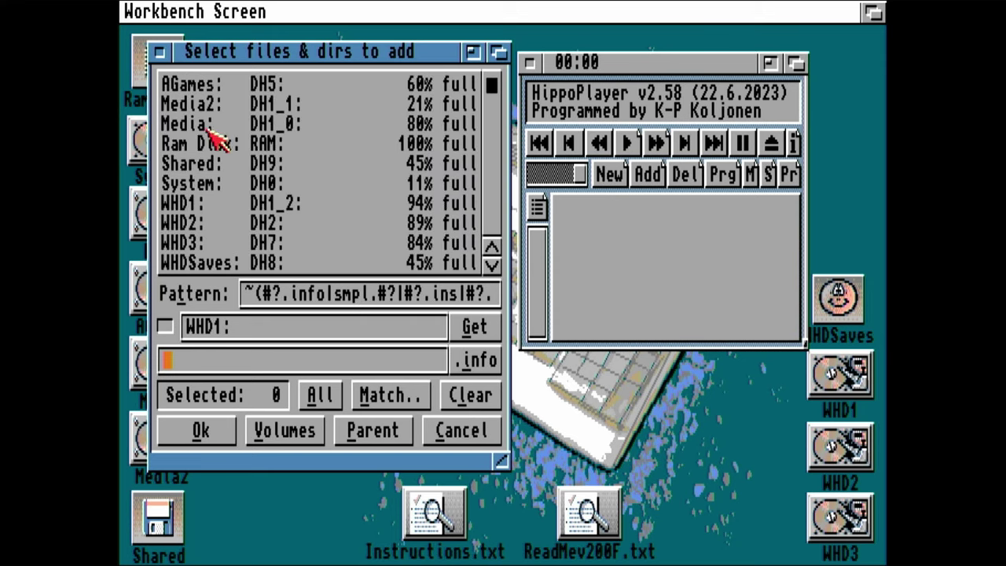
left_click(209, 130)
left_click(197, 86)
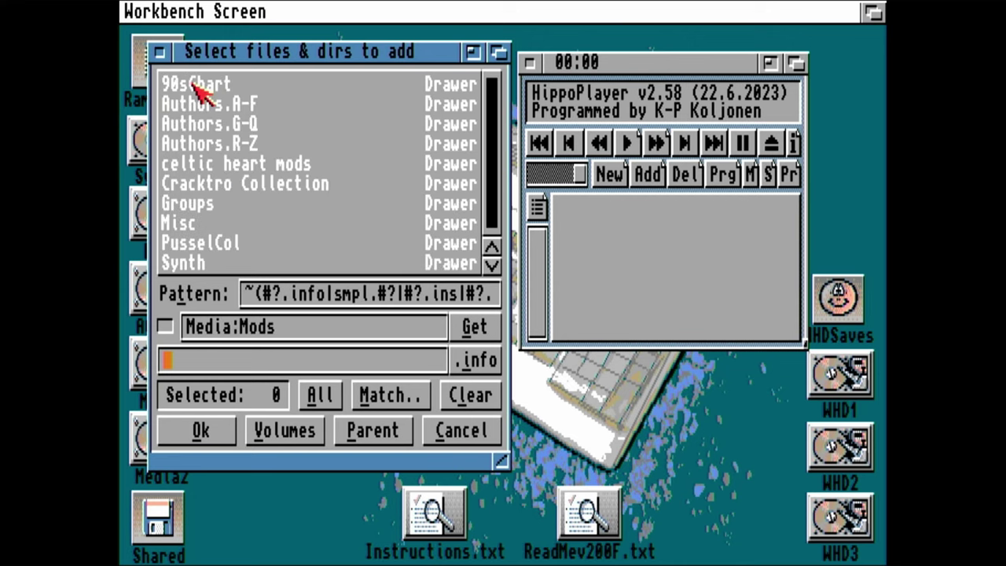
left_click(236, 186)
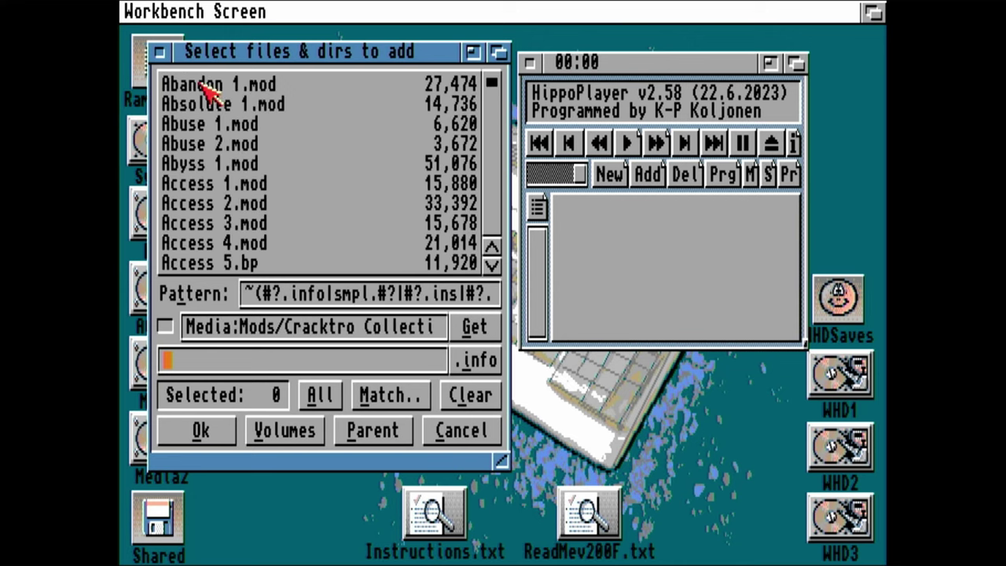
Step: Add all files from the Cracktro Collection drawer to the HippoPlayer list and start playback
left_click(207, 85)
left_click(236, 106)
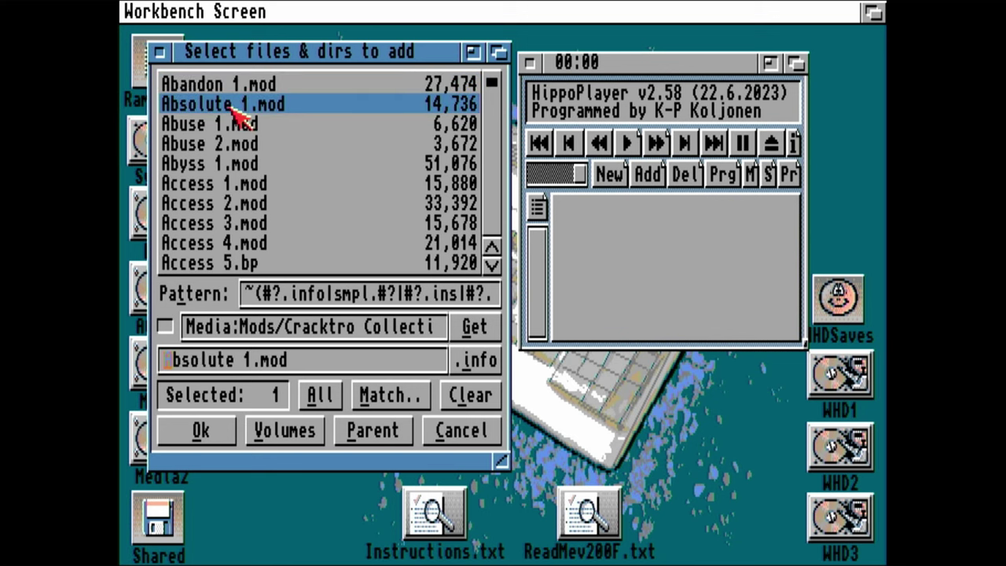
left_click(318, 394)
left_click(205, 431)
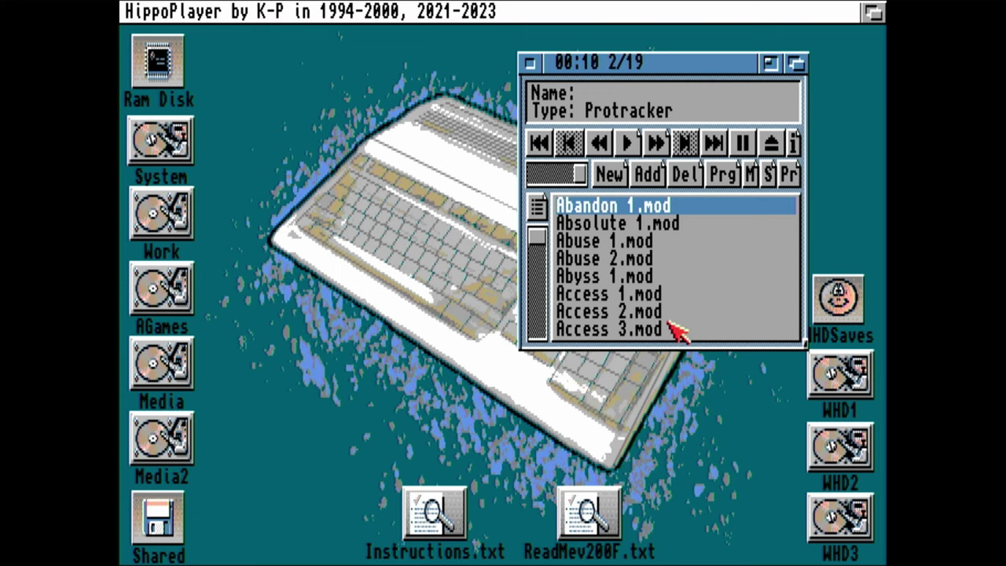
left_click(631, 143)
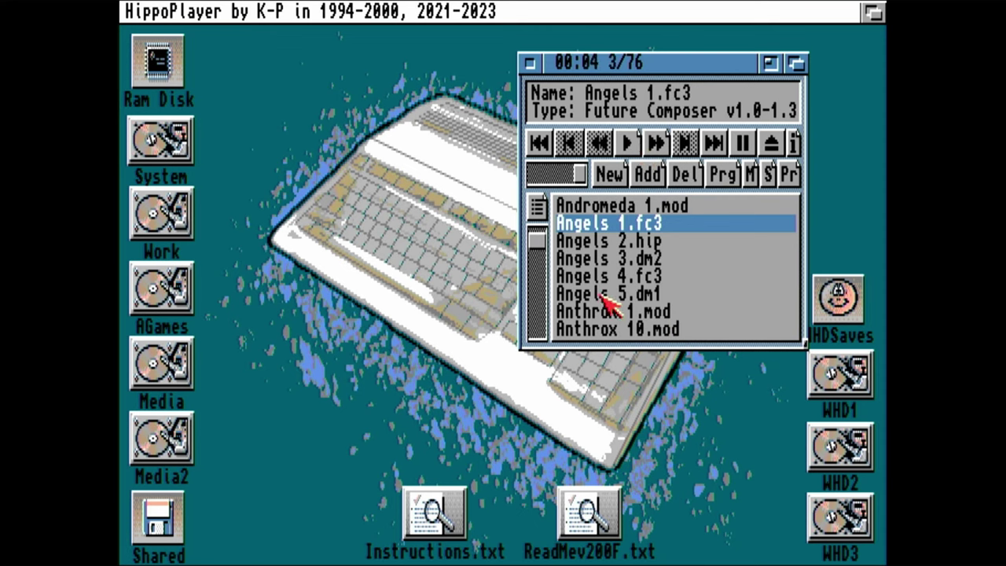
Step: Look through the modules in the HippoPlayer list, from the Angels entries down to the Classic and Company entries
scroll(606, 292, "down", 4)
scroll(657, 314, "down", 12)
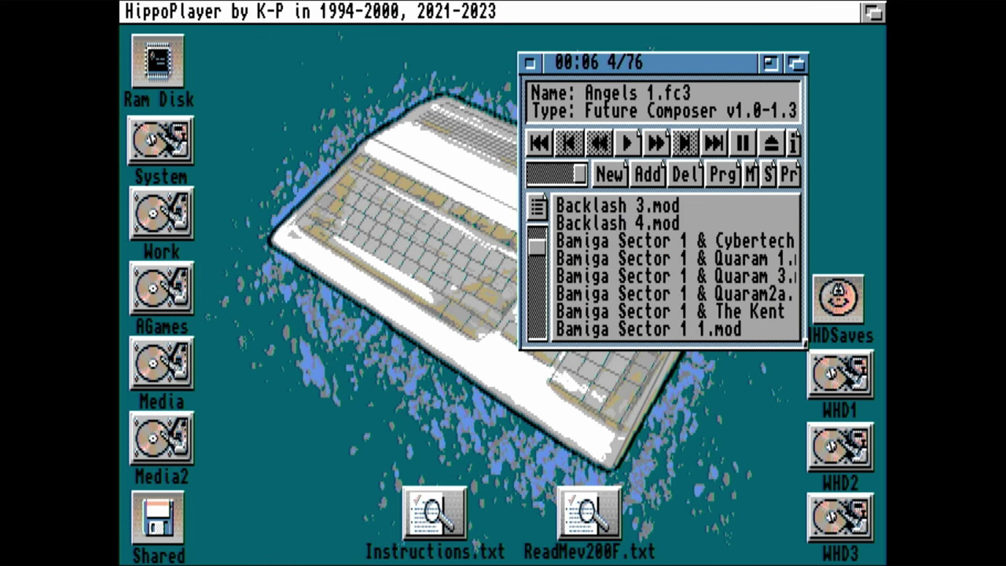
scroll(657, 315, "up", 4)
scroll(657, 345, "down", 8)
scroll(618, 321, "down", 5)
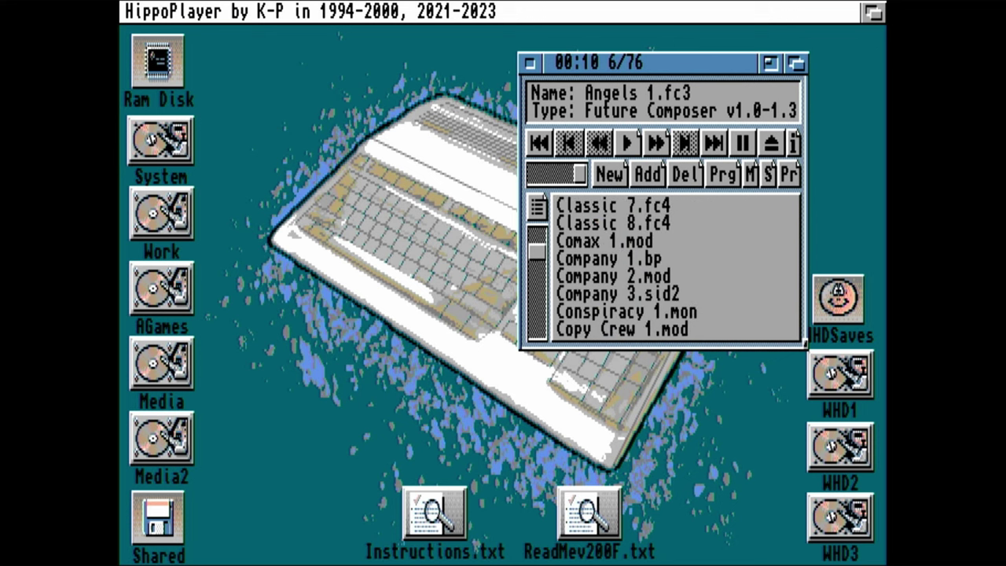
Step: Look further through the modules in the HippoPlayer list, from the Crack Inc and Crystal entries past the Defjam entries
scroll(634, 292, "down", 4)
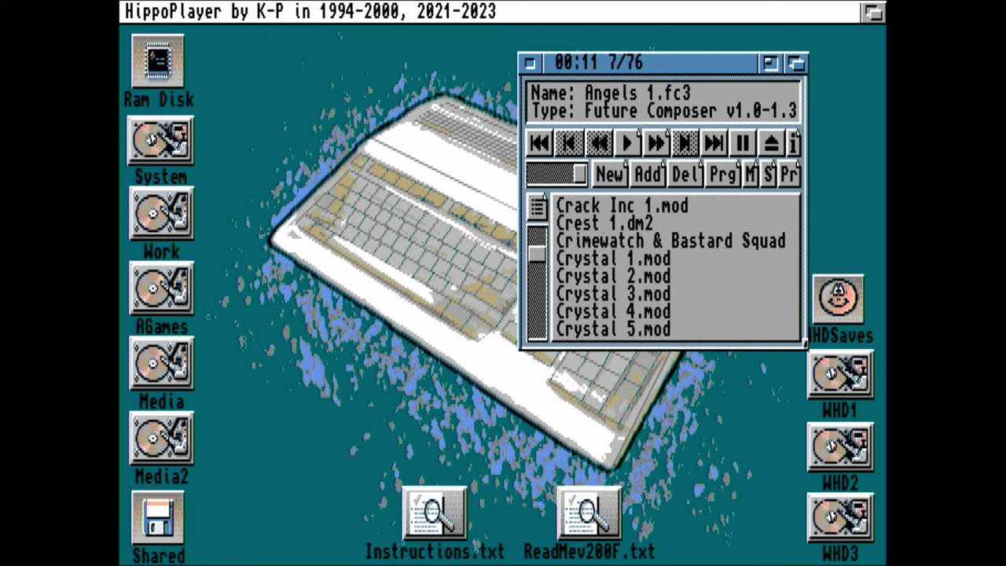
left_click(634, 277)
scroll(634, 277, "down", 6)
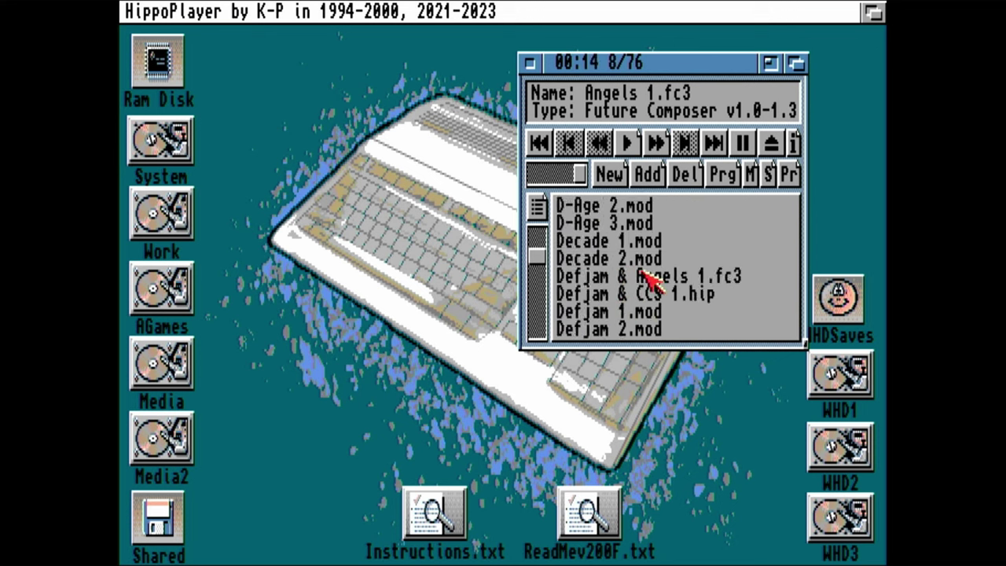
scroll(652, 275, "down", 2)
scroll(645, 314, "down", 7)
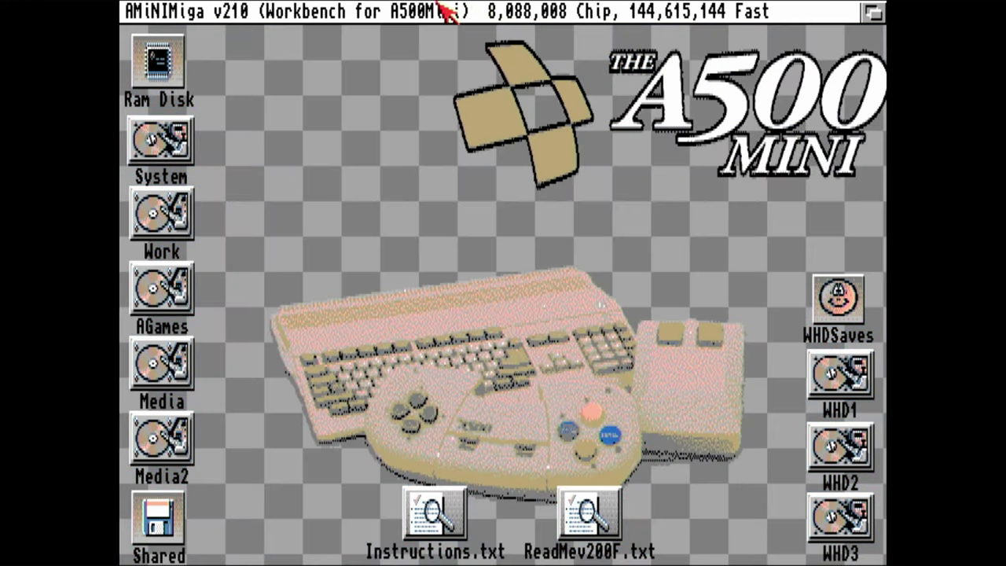
Step: Launch TinyLauncher from the Workbench game launchers and enter its games list, moving down to the 1st Division Manager entry
right_click(443, 11)
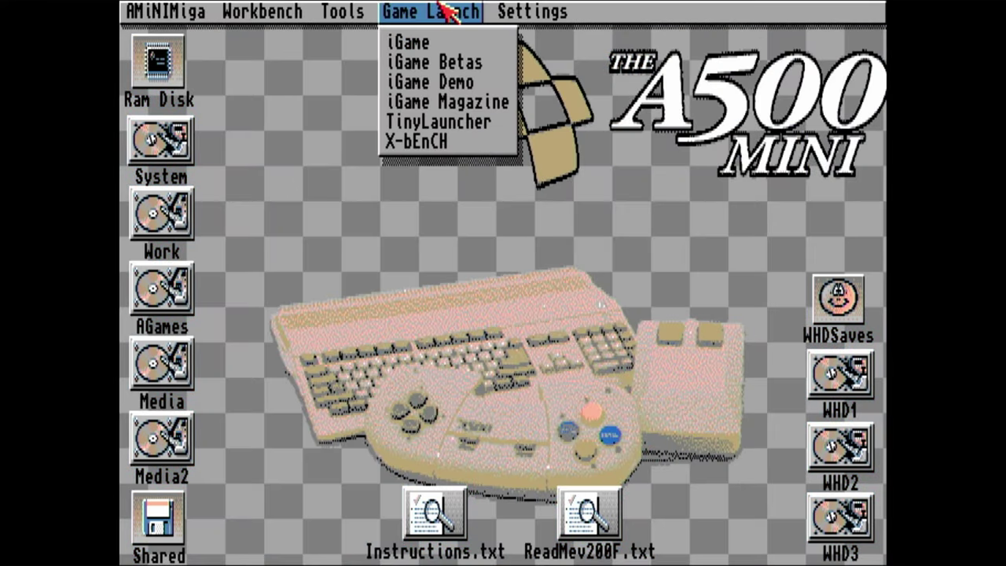
right_click(481, 126)
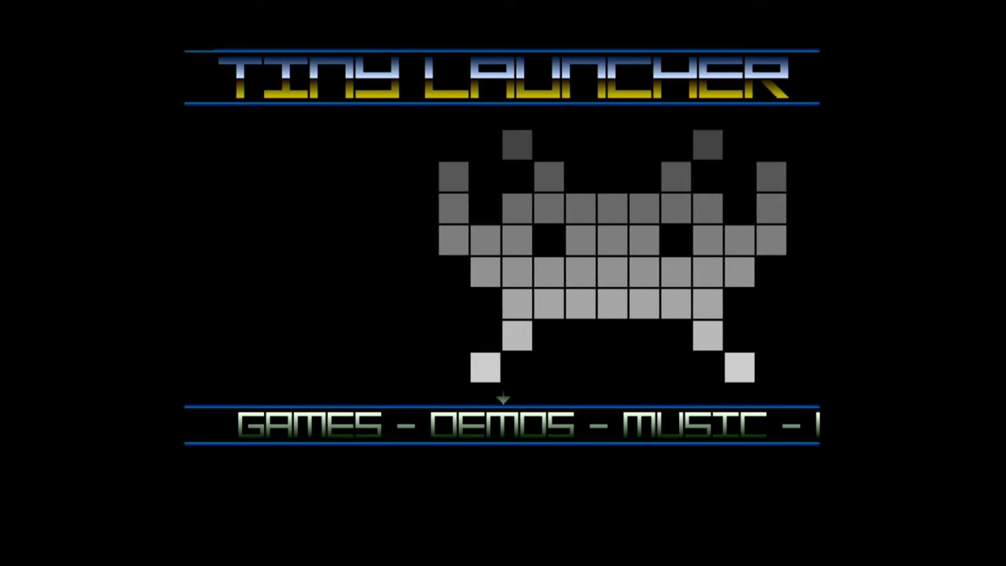
key("Down")
key("Down")
key("Down")
key("Down")
key("Down")
key("Down")
key("Down")
key("Down")
key("Down")
key("Down")
key("Down")
key("Down")
key("Down")
key("Down")
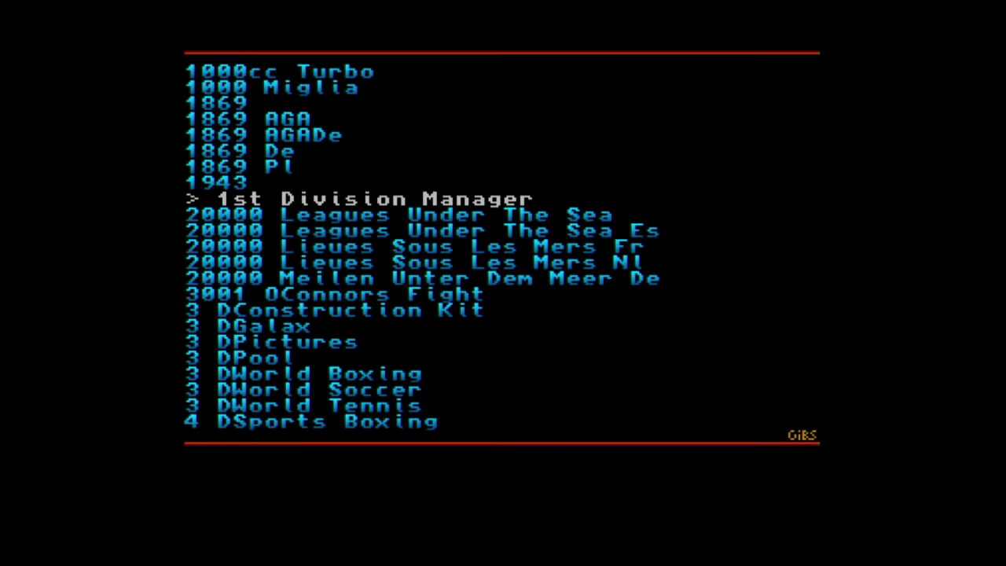
Step: Find Dune among the D titles of the TinyLauncher games list and launch it
key("Right")
key("Right")
key("Right")
key("Right")
key("Right")
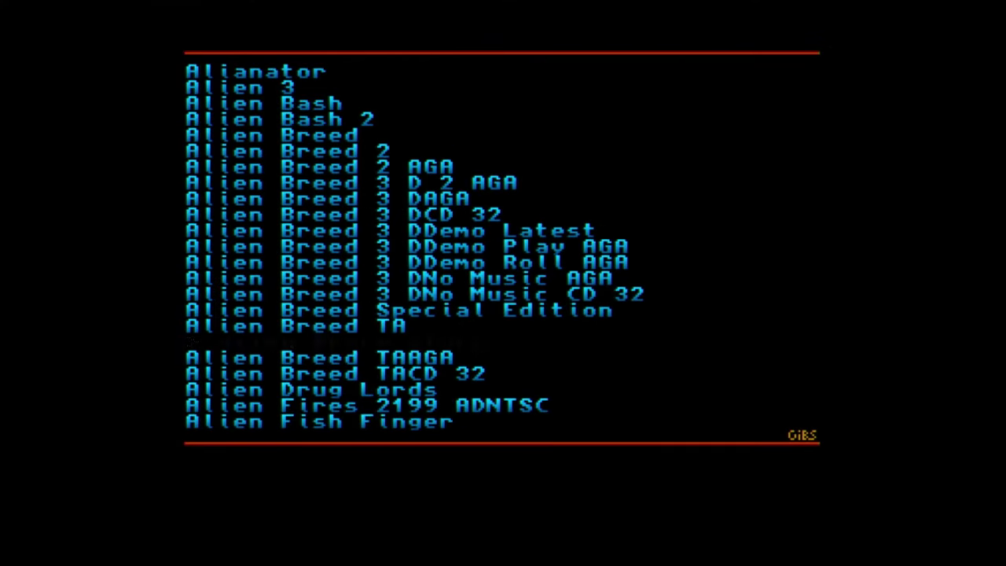
key("Right")
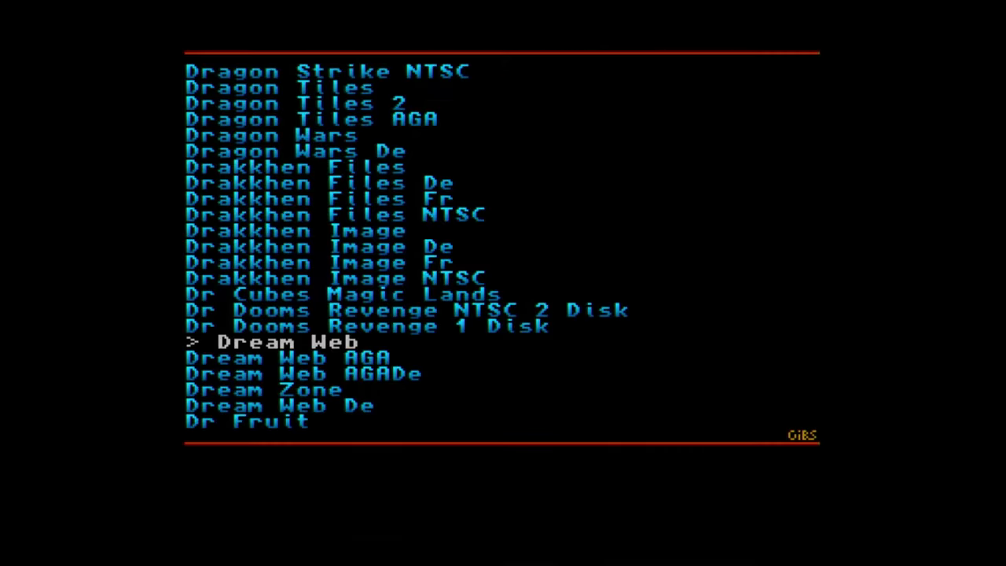
key("Down")
key("Down")
key("Down")
key("Down")
key("Down")
key("Down")
key("Down")
key("Down")
key("Down")
key("Down")
key("Down")
key("Down")
key("Down")
key("Down")
key("Down")
key("Down")
key("Down")
key("Down")
key("Down")
key("Down")
key("Up")
key("Up")
key("Up")
key("Up")
key("Up")
key("Up")
key("Up")
key("Up")
key("Up")
key("Up")
key("Up")
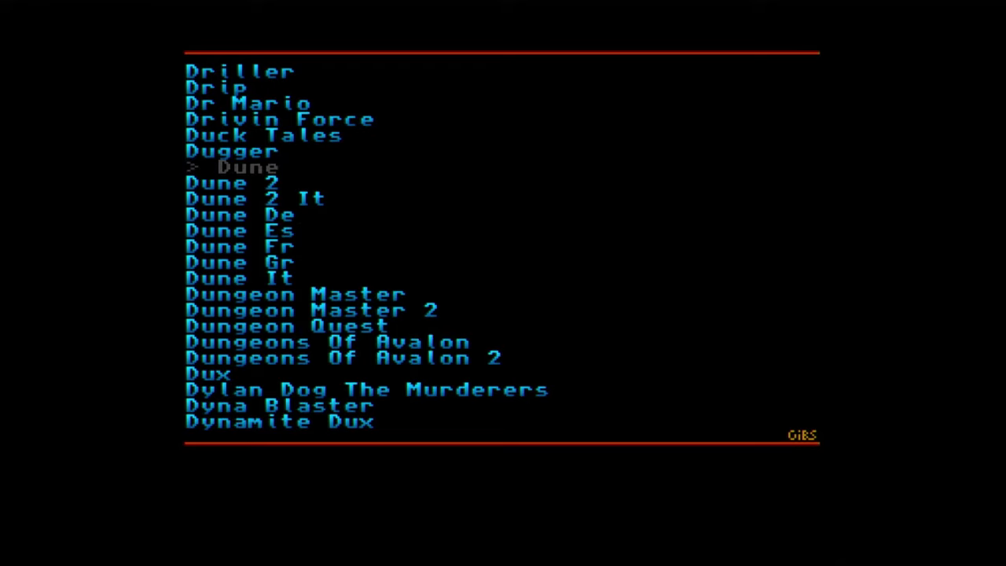
key("Return")
key("Return")
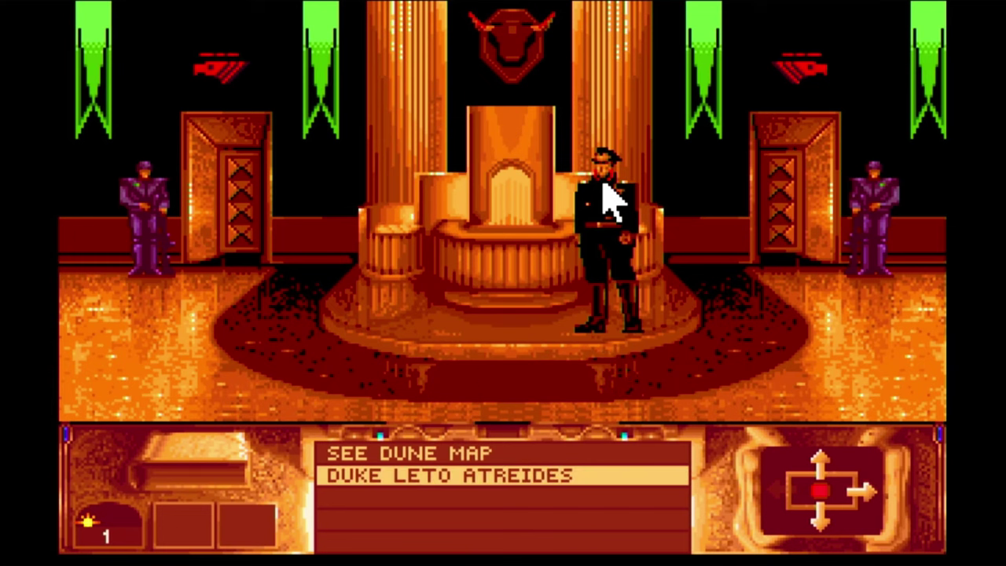
Step: Speak to Duke Leto Atreides, stop talking, and leave through the lower exit to approach Jessica
left_click(605, 228)
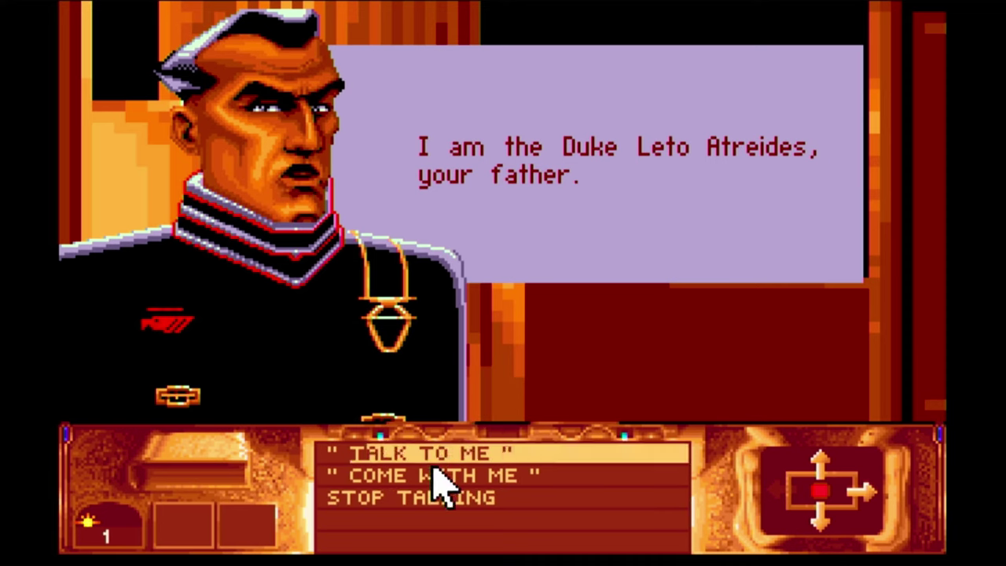
left_click(433, 498)
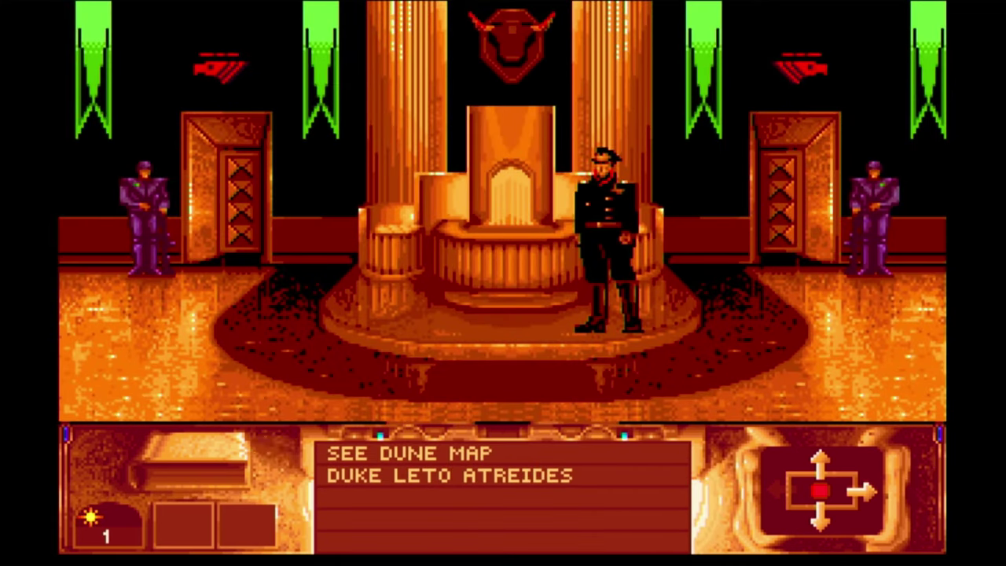
left_click(817, 519)
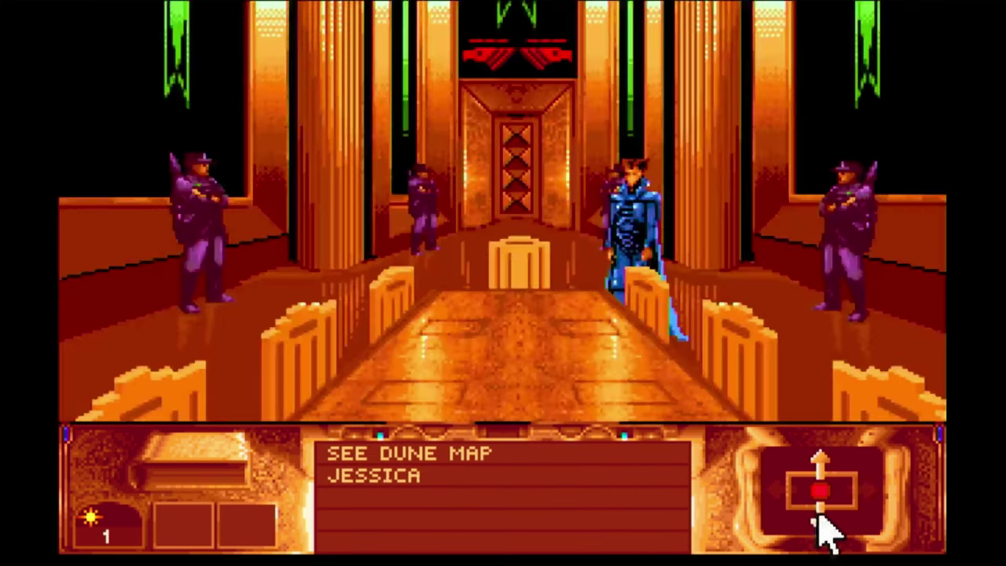
left_click(652, 213)
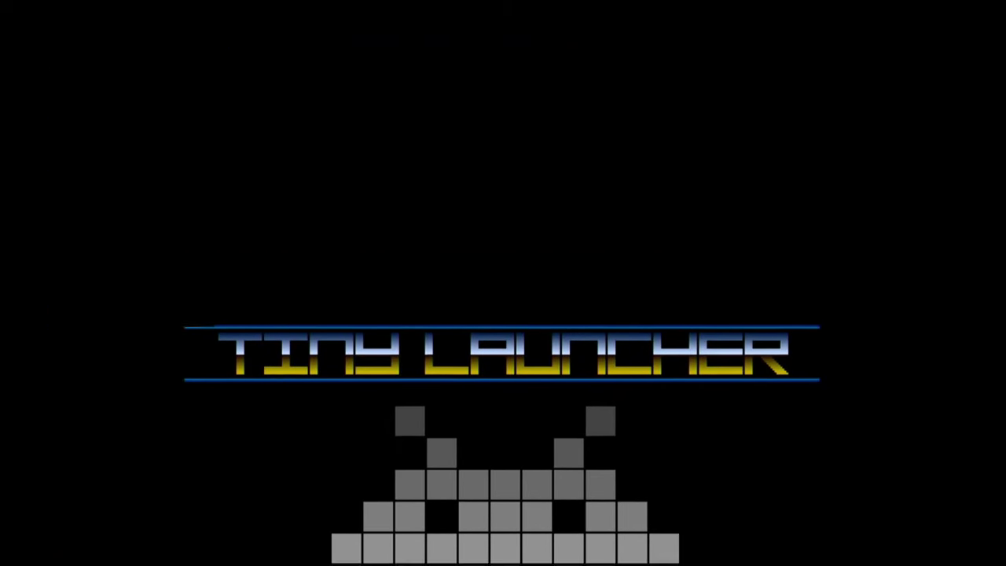
Step: Enter the demos list in TinyLauncher and move down through its first entries
key("Down")
key("Down")
key("Down")
key("Down")
key("Down")
key("Down")
key("Down")
key("Down")
key("Down")
key("Down")
key("Down")
key("Down")
key("Down")
key("Down")
key("Down")
key("Down")
key("Down")
key("Down")
key("Down")
key("Down")
key("Down")
key("Down")
key("Down")
key("Down")
key("Down")
key("Down")
key("Down")
key("Down")
key("Down")
key("Down")
key("Down")
key("Down")
key("Down")
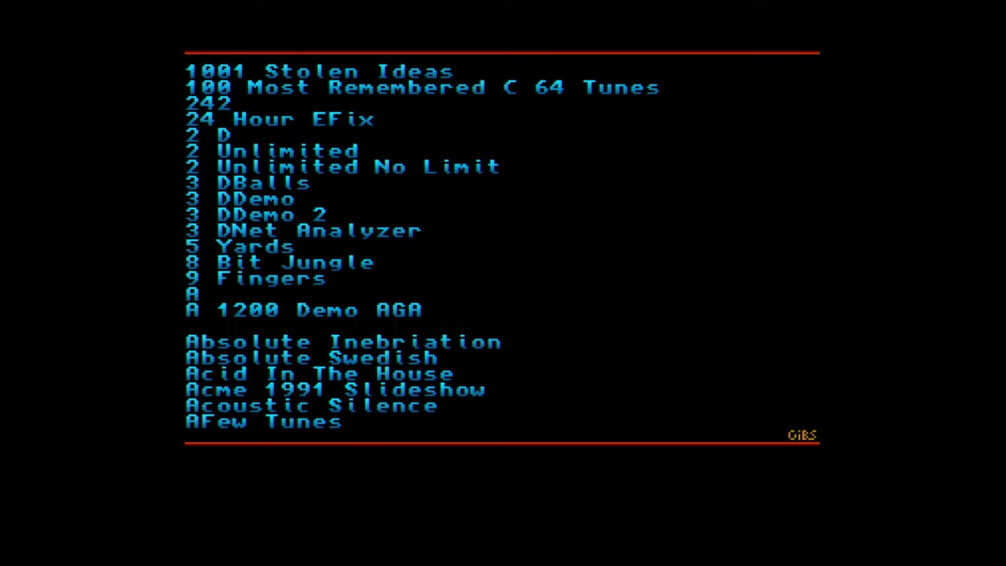
Step: Page through the demos list to the Megademo entries around Brainstorm and launch a megademo there
key("Right")
key("Right")
key("Right")
key("Right")
key("Right")
key("Right")
key("Right")
key("Right")
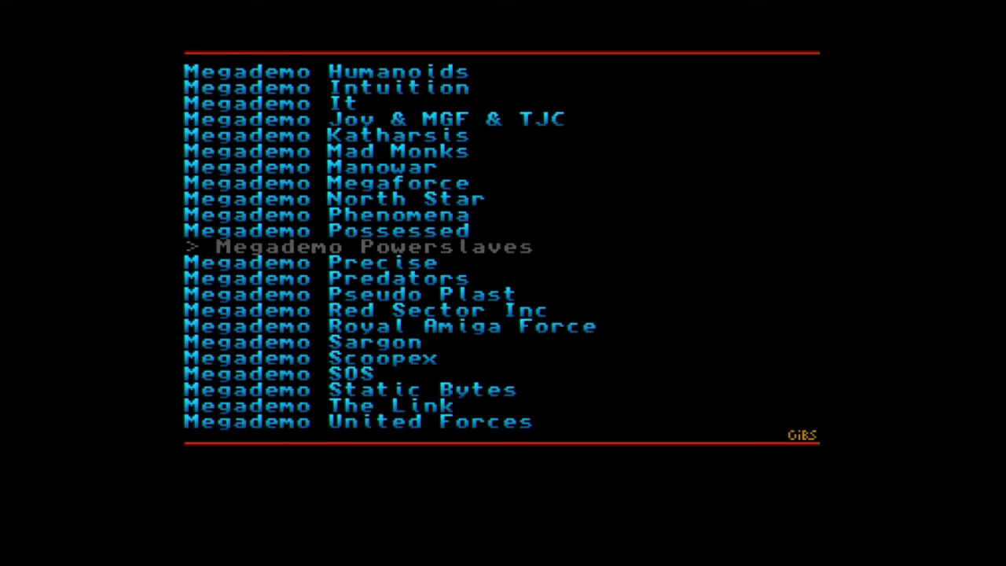
key("Left")
key("Left")
key("Down")
key("Down")
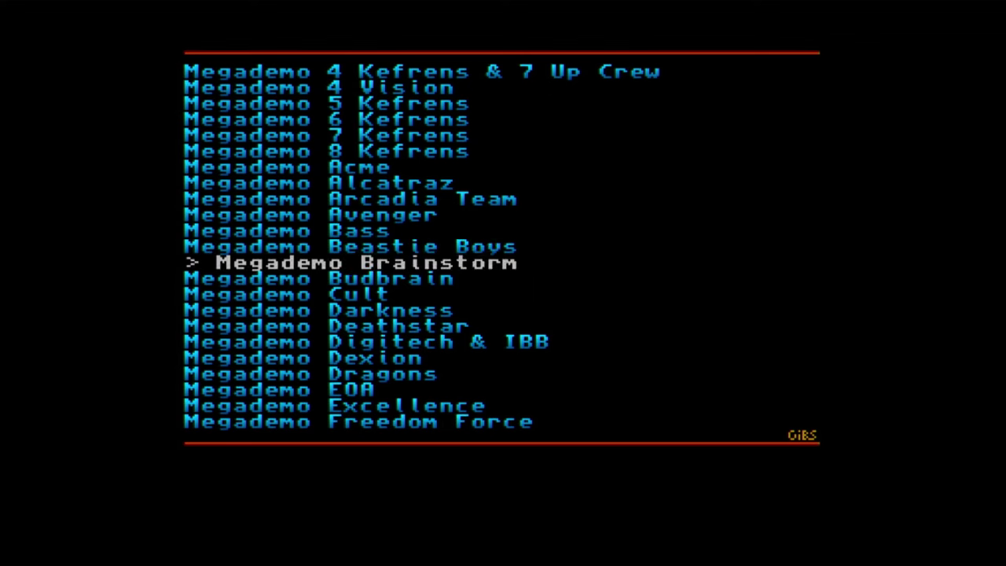
key("Return")
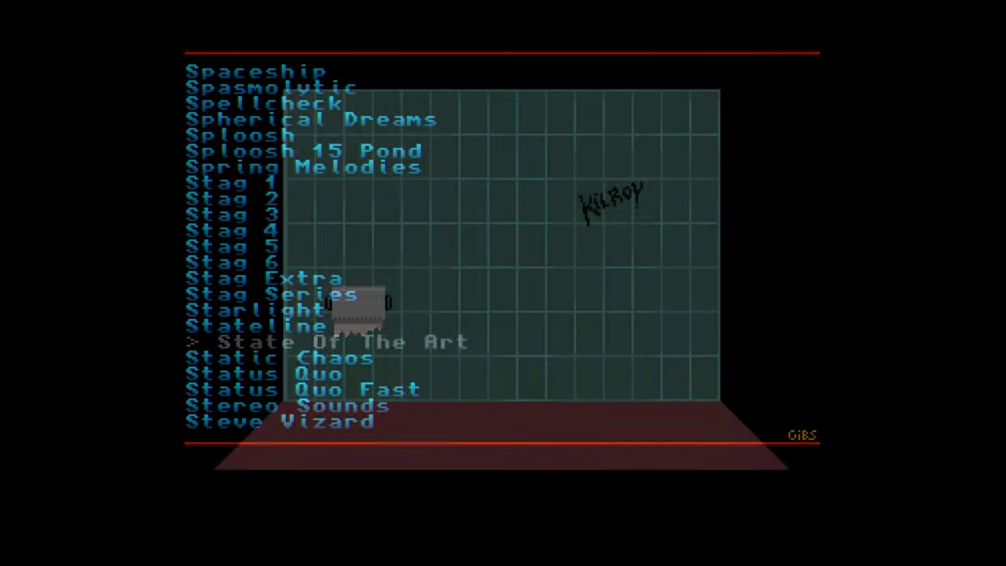
Step: Launch the State Of The Art demo from the TinyLauncher demos list
key("Return")
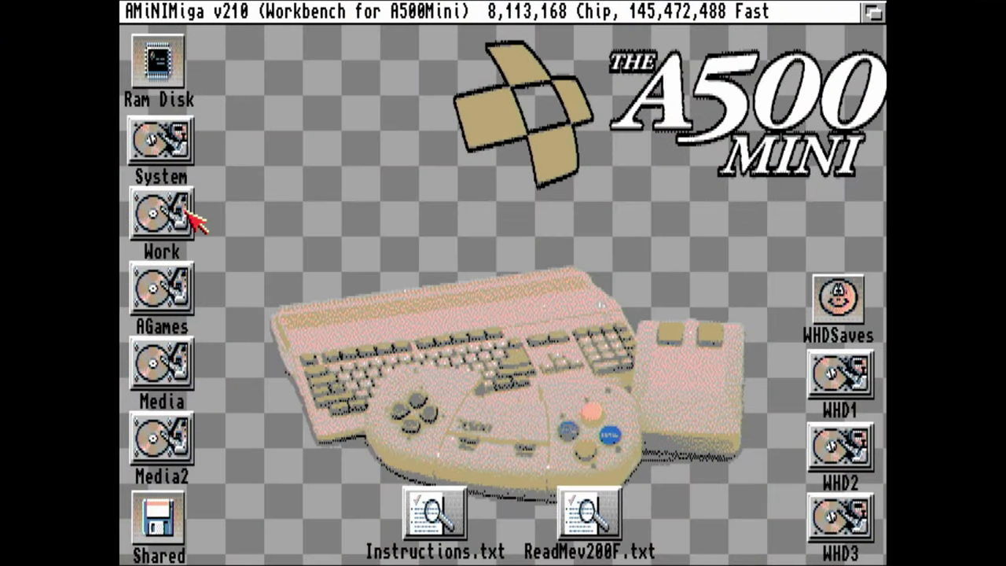
Step: Launch the IBrowse web browser from its drawer inside Internet on the Work volume
double_click(188, 213)
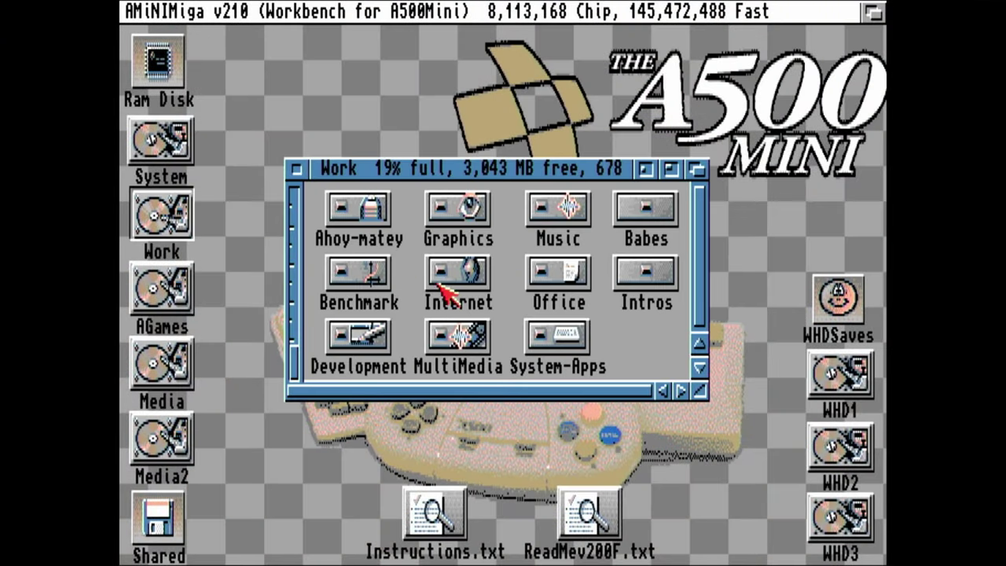
double_click(481, 275)
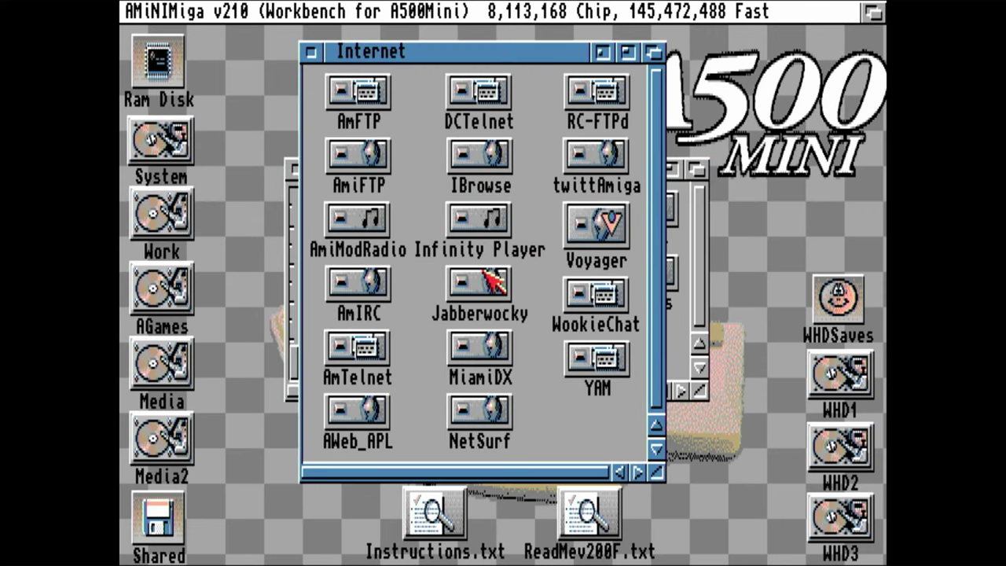
double_click(488, 161)
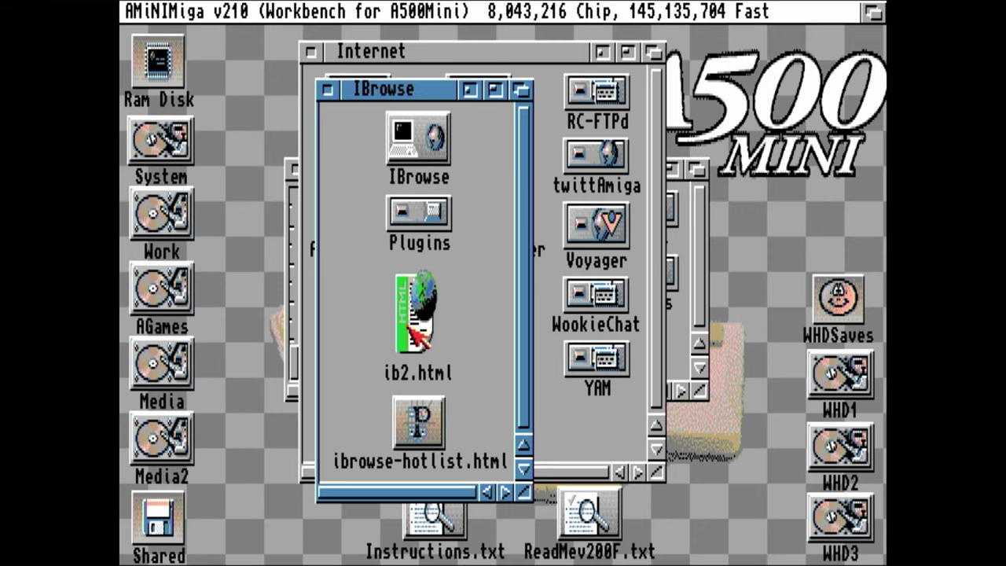
double_click(417, 143)
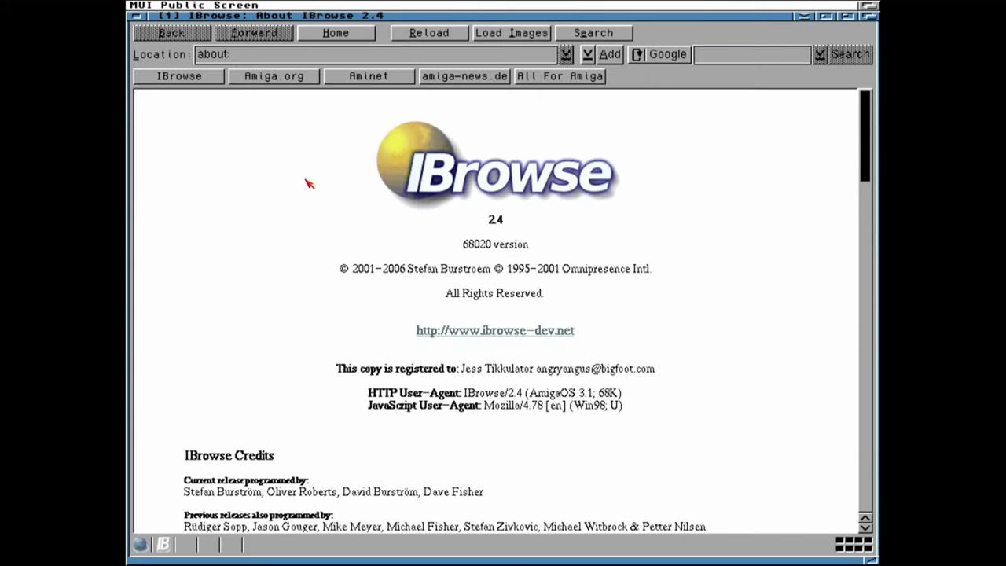
Step: Visit Amiga.org in IBrowse and open the Commodore Amiga 500 Plus page of its Amiga Wiki
left_click(309, 77)
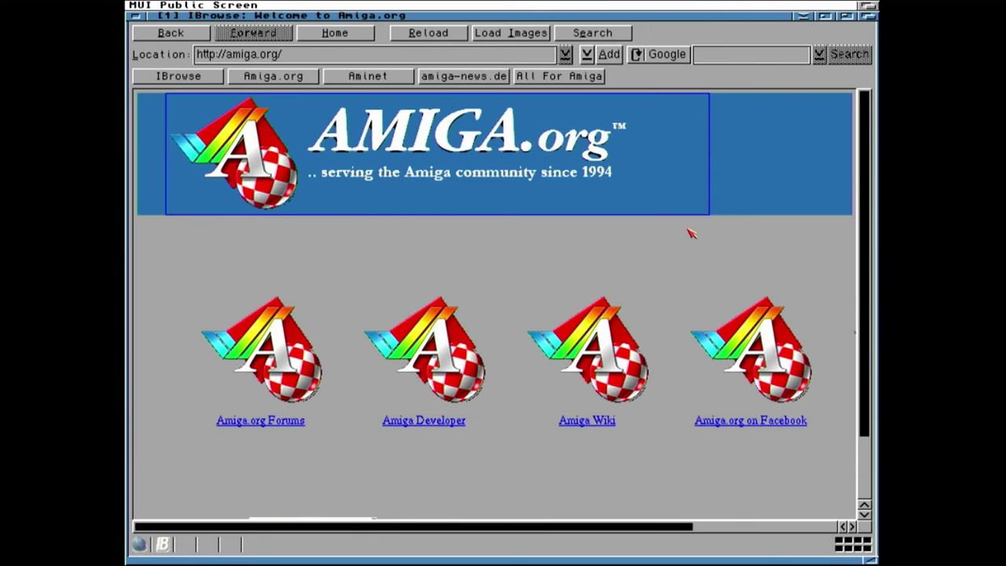
scroll(753, 233, "down", 3)
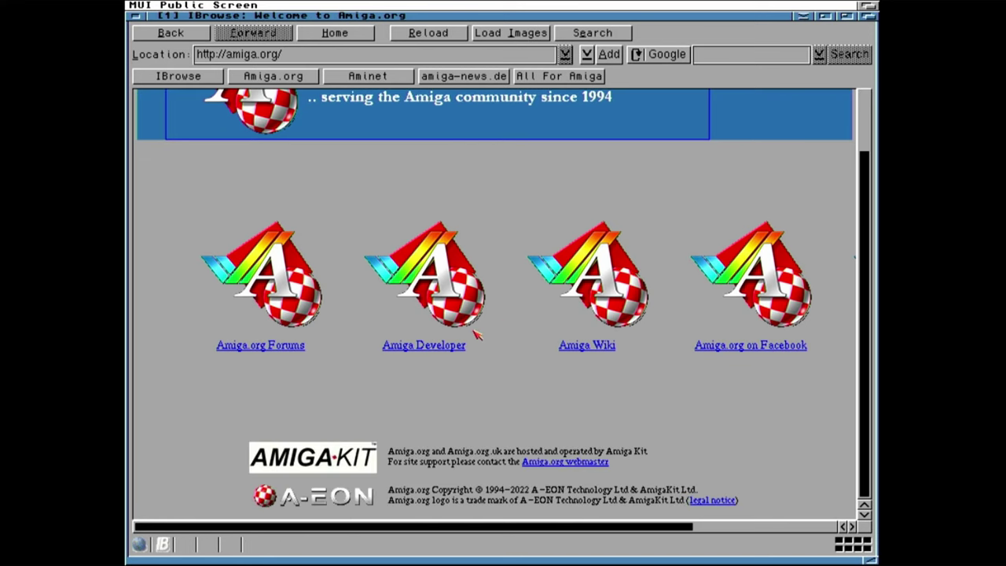
left_click(591, 346)
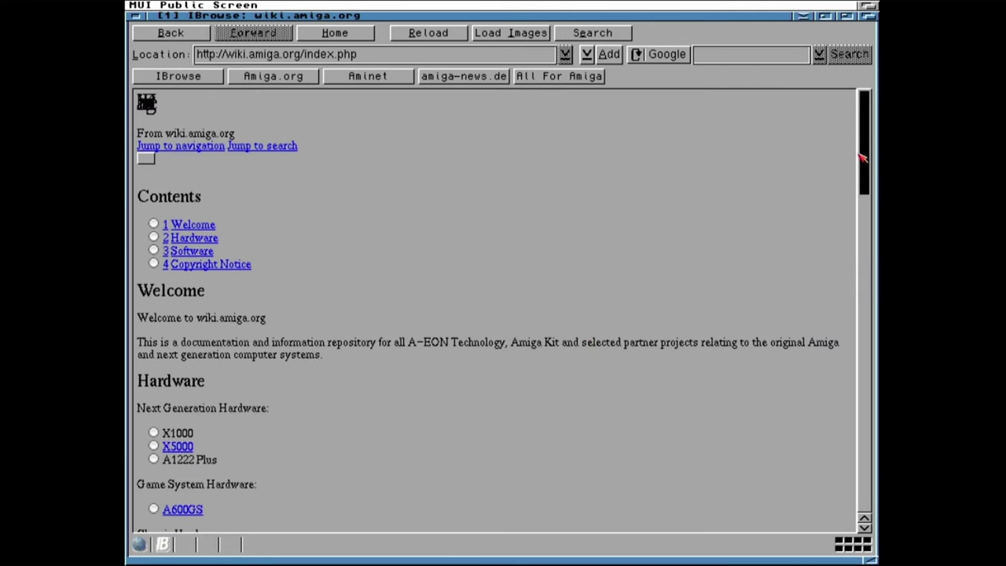
left_click_drag(869, 187, 873, 272)
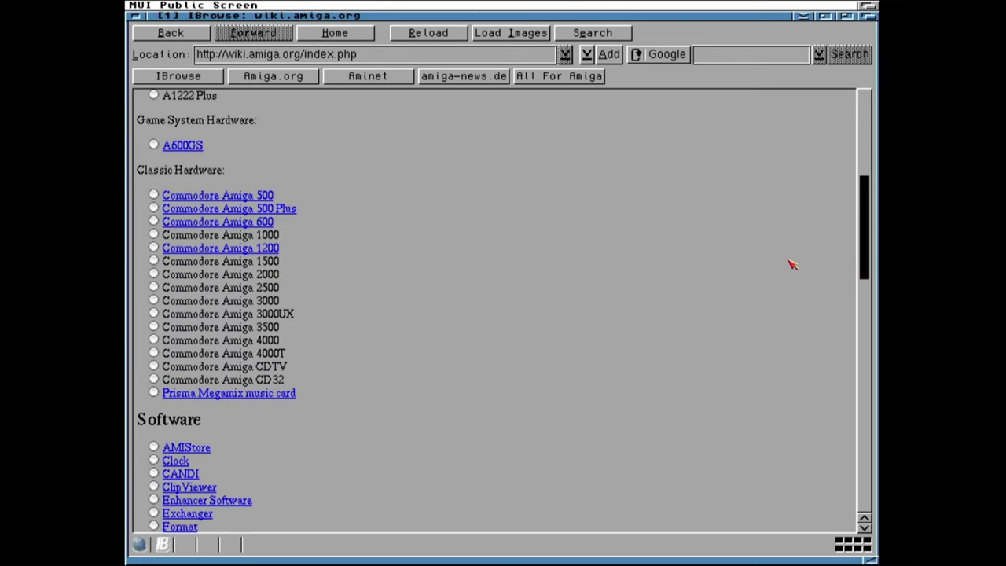
left_click(227, 209)
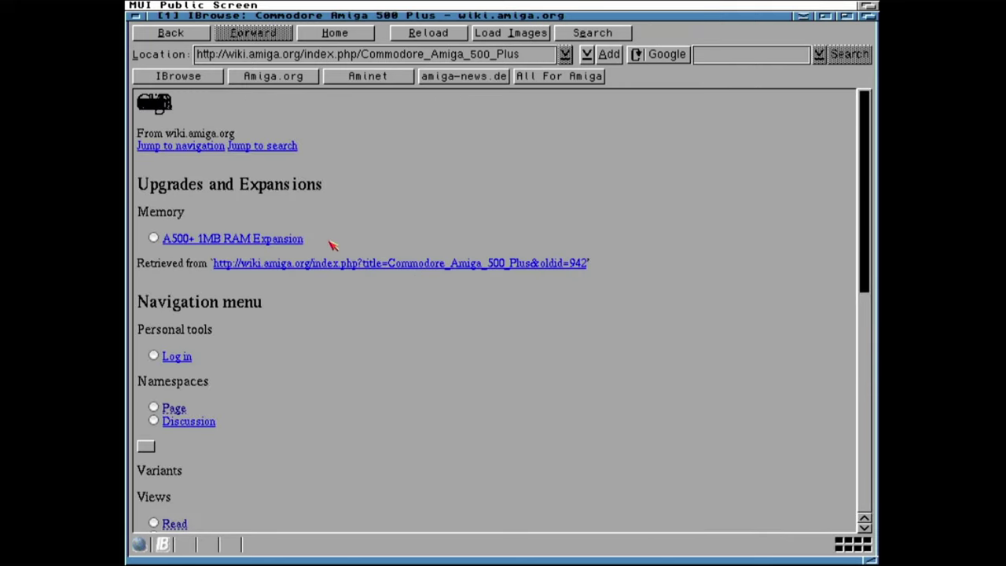
Step: Open Aminet's page of latest packages and look through the news headlines on amiga-news.de
left_click(389, 83)
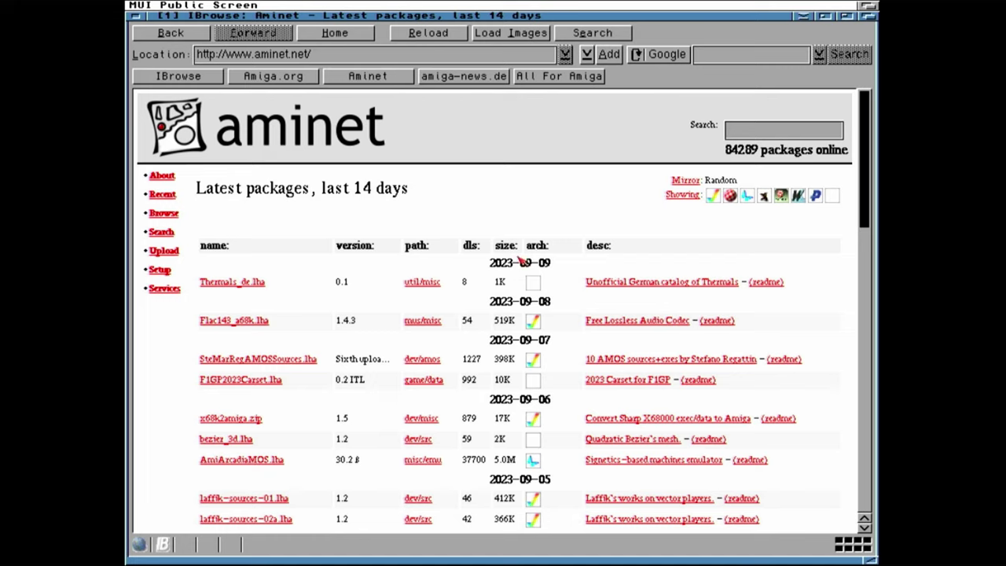
left_click_drag(519, 265, 557, 275)
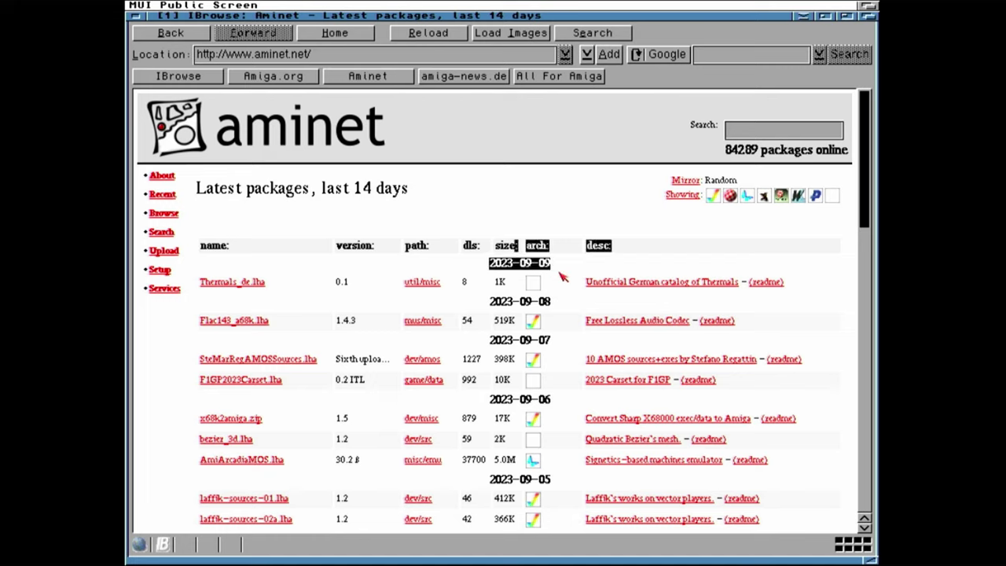
left_click(560, 273)
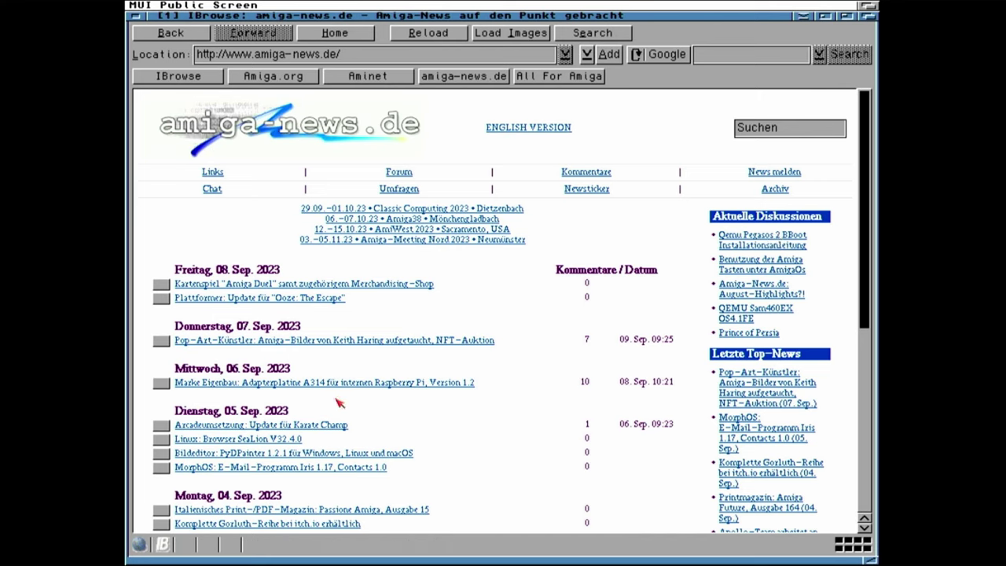
scroll(400, 435, "down", 4)
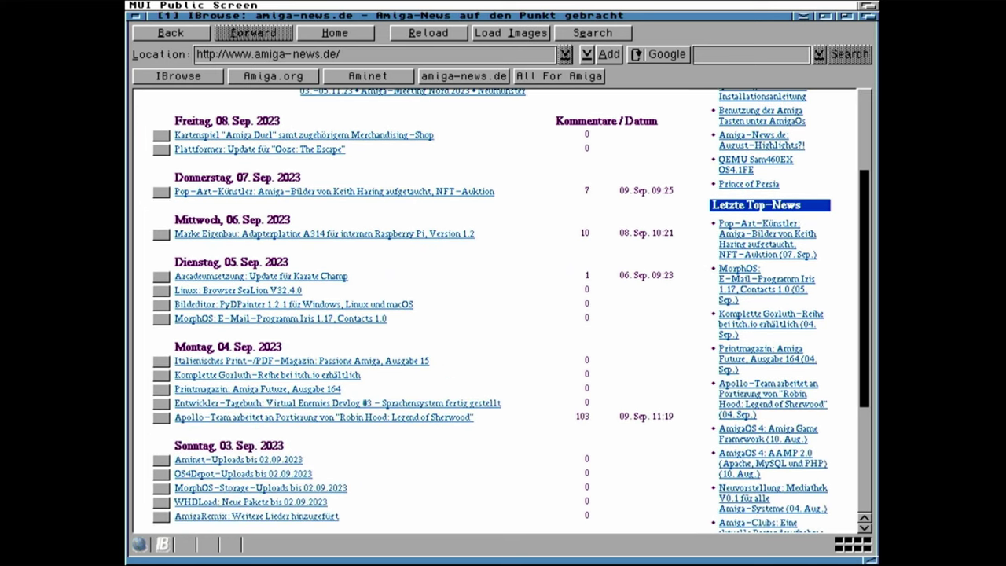
scroll(447, 445, "down", 4)
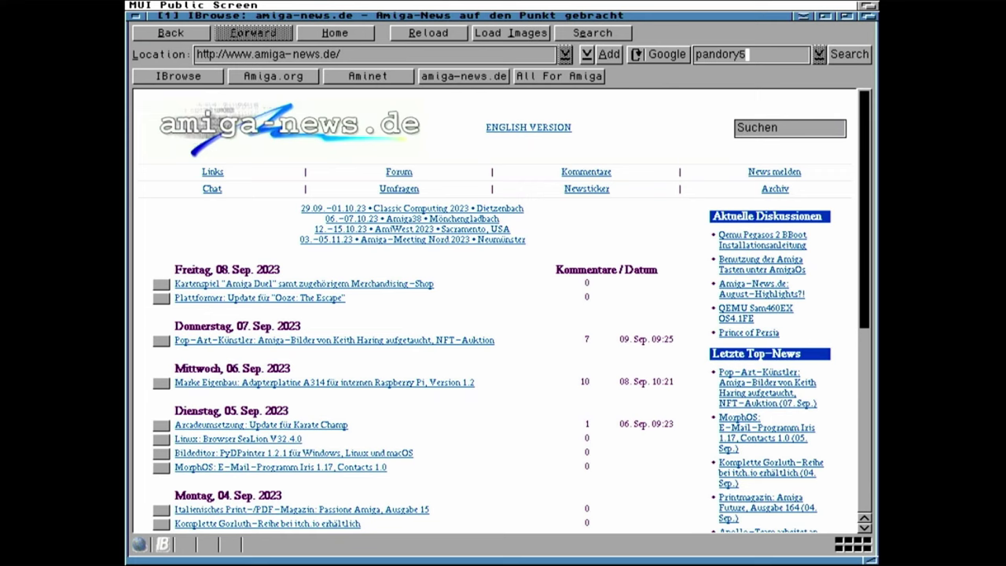
Step: Search Google for pandory500 and look through the results down to the GitHub links
type("500")
key("Return")
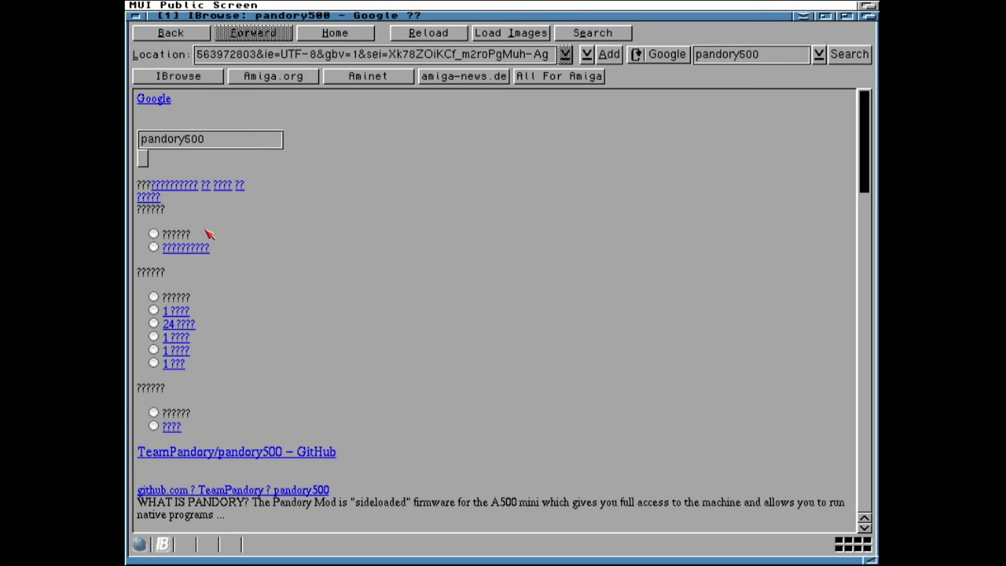
scroll(449, 285, "down", 3)
scroll(444, 334, "down", 3)
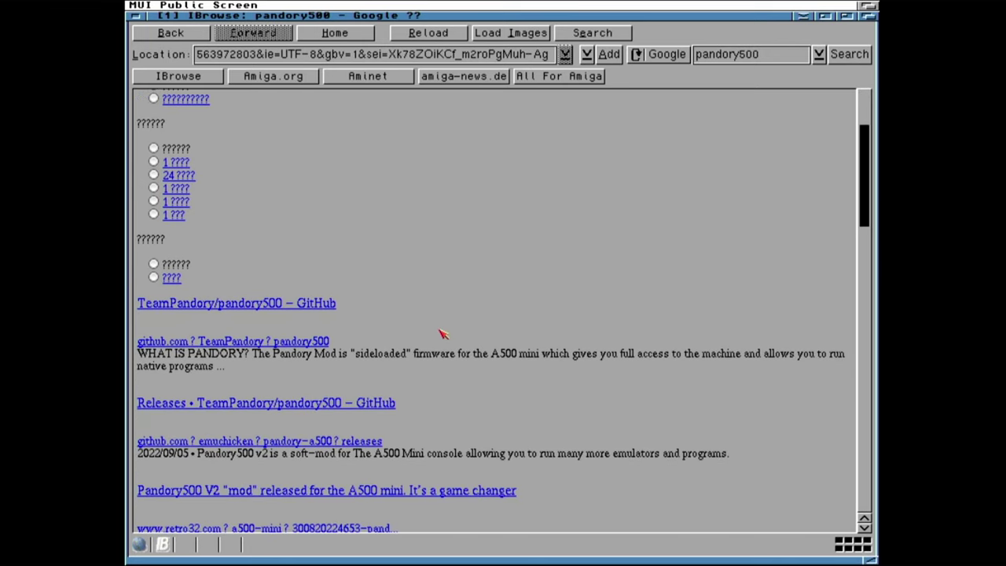
Step: Try to open the TeamPandory/pandory500 GitHub result and look through the Google results below it
left_click(261, 307)
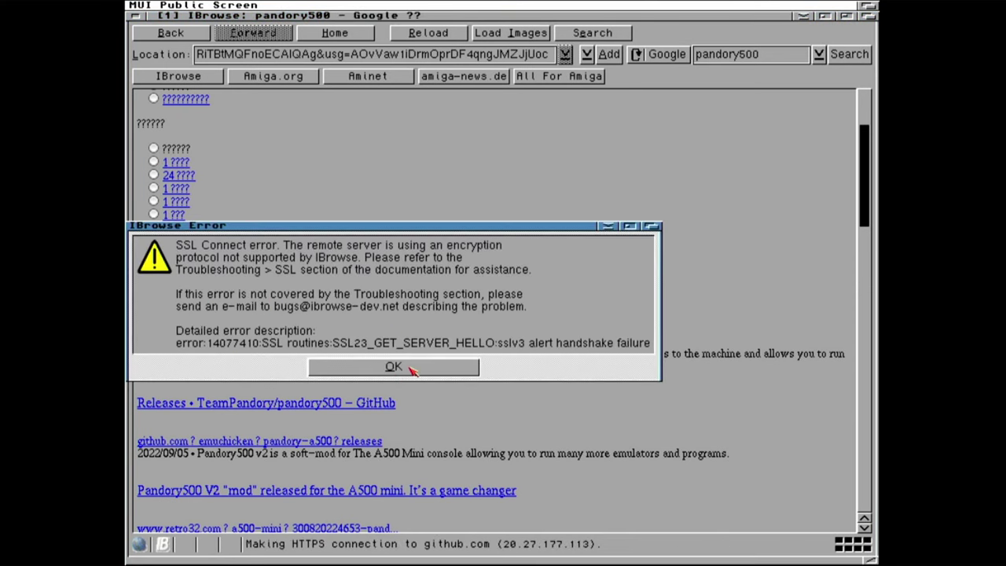
left_click(413, 372)
scroll(351, 397, "down", 6)
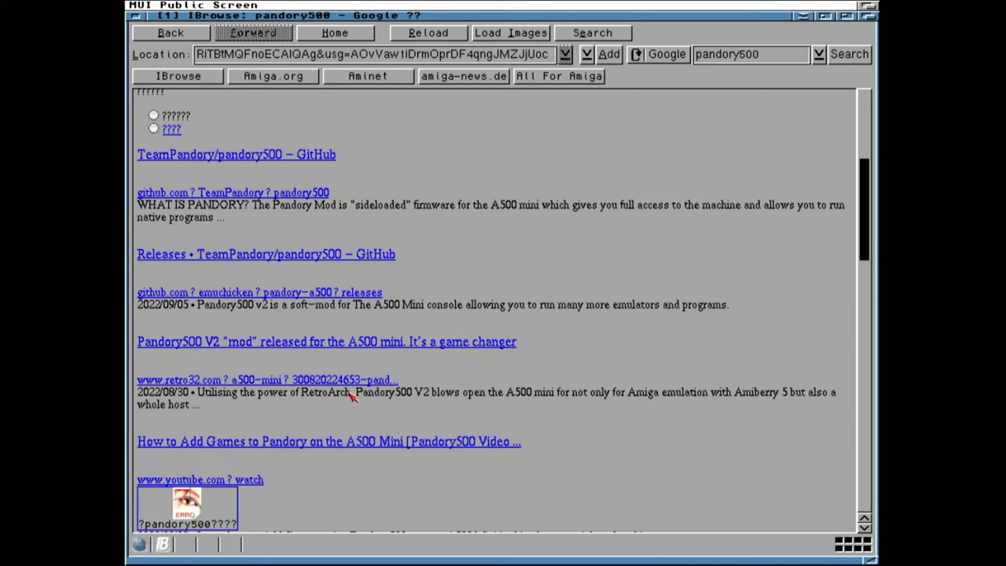
scroll(352, 396, "down", 3)
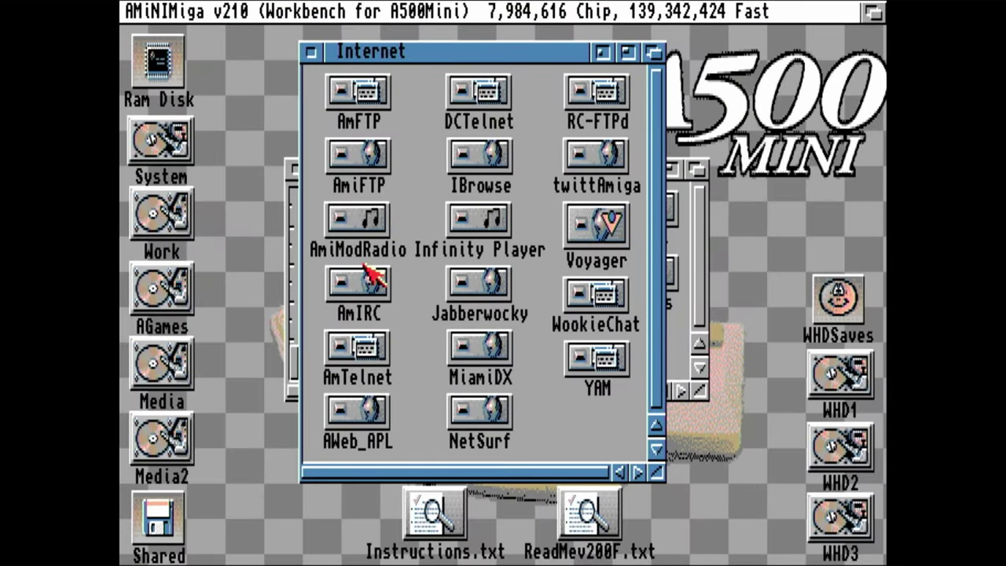
Step: Launch the YAM mail client from the Internet drawer, then fetch new mail and open the newly received message
double_click(586, 358)
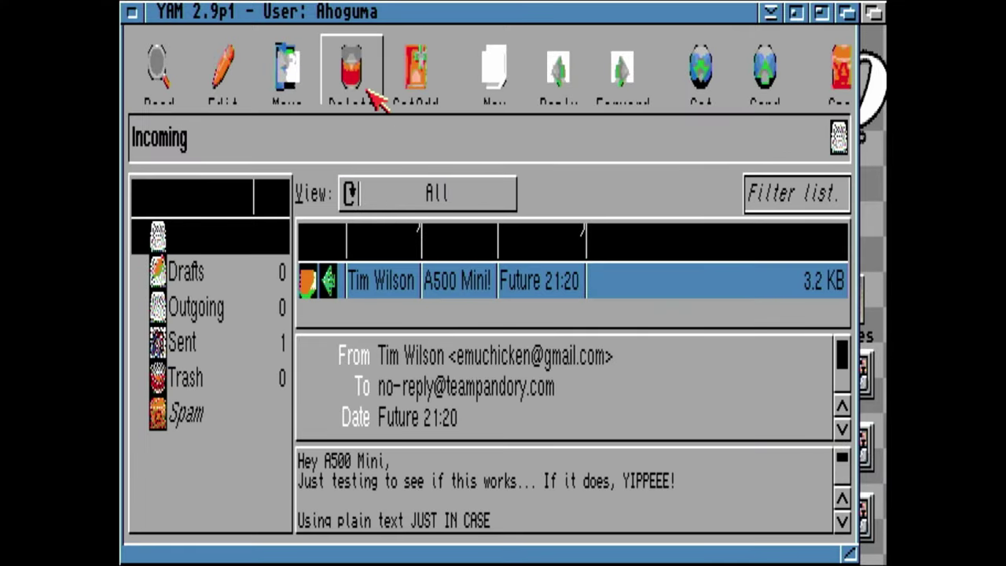
left_click(719, 59)
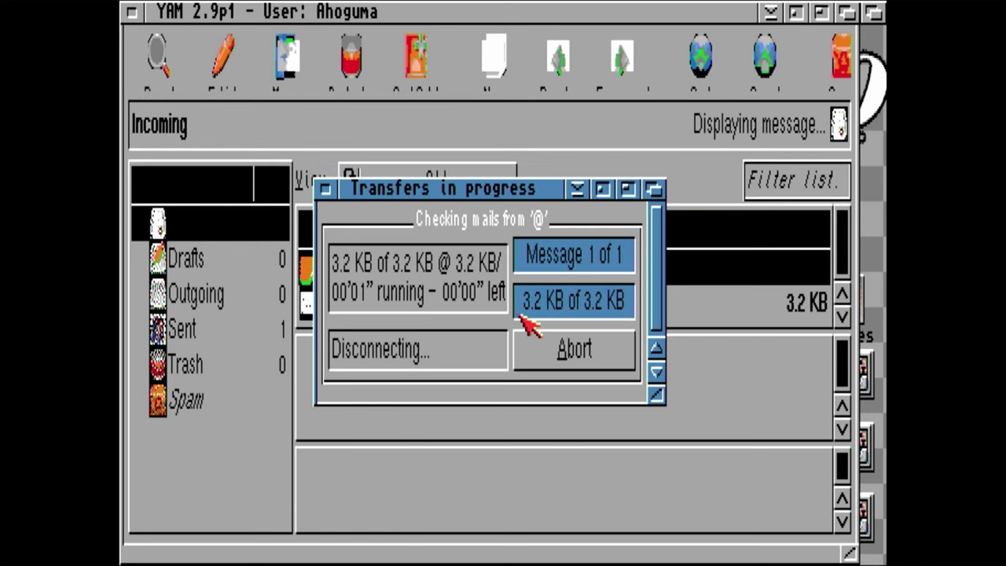
double_click(582, 311)
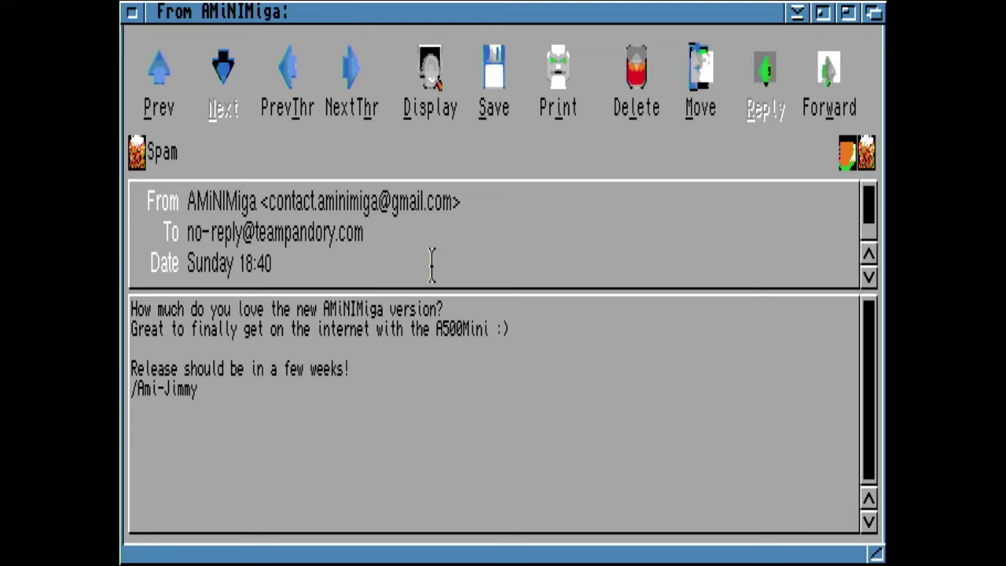
Step: Read the message about the new AMiNIMiga version and leave the mail client
left_click_drag(180, 306, 488, 334)
left_click_drag(144, 363, 215, 411)
key("Escape")
left_click(335, 124)
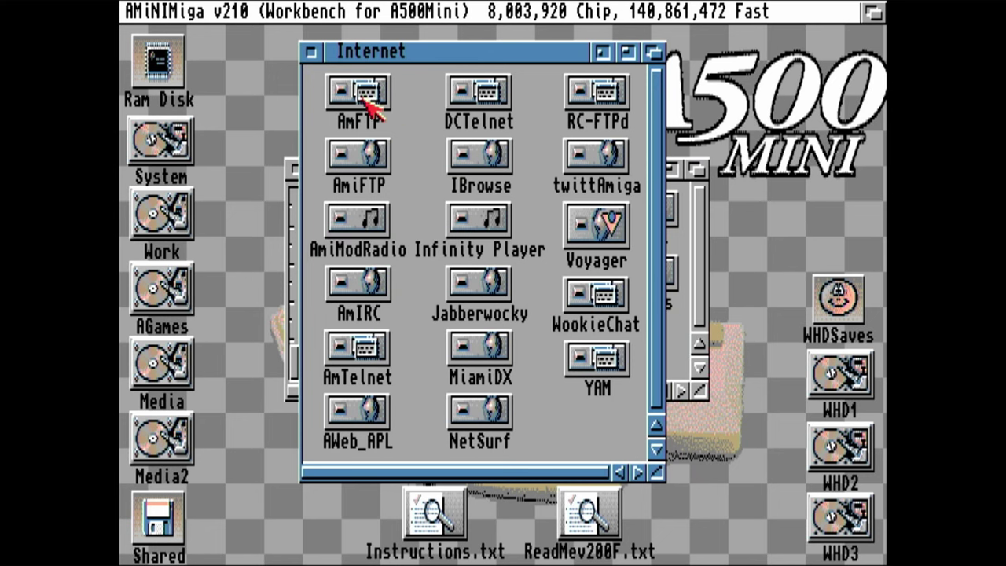
Step: Close the Internet drawer and open the samantha fox drawer inside Babes on the Work volume
left_click(313, 52)
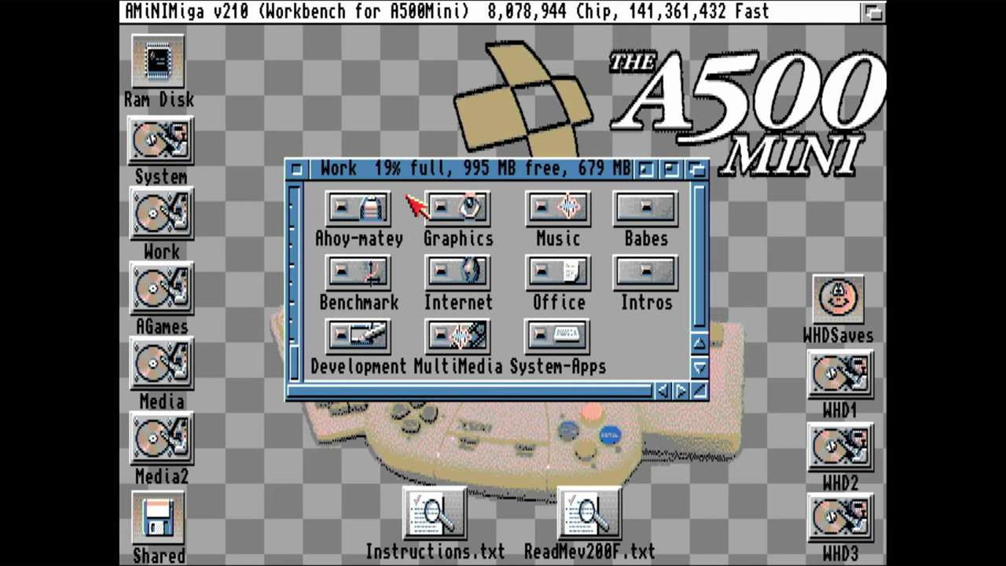
double_click(637, 214)
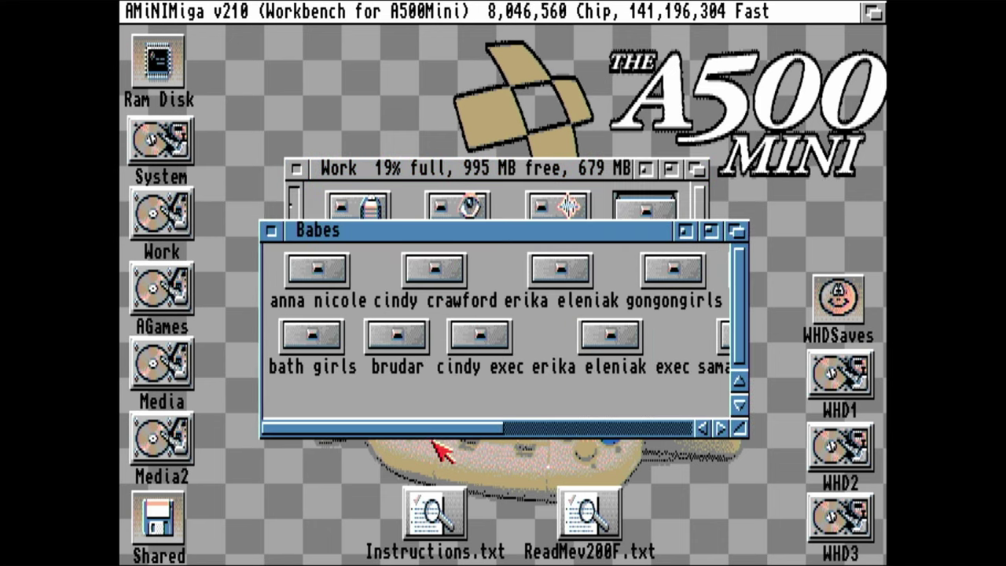
left_click_drag(441, 429, 640, 417)
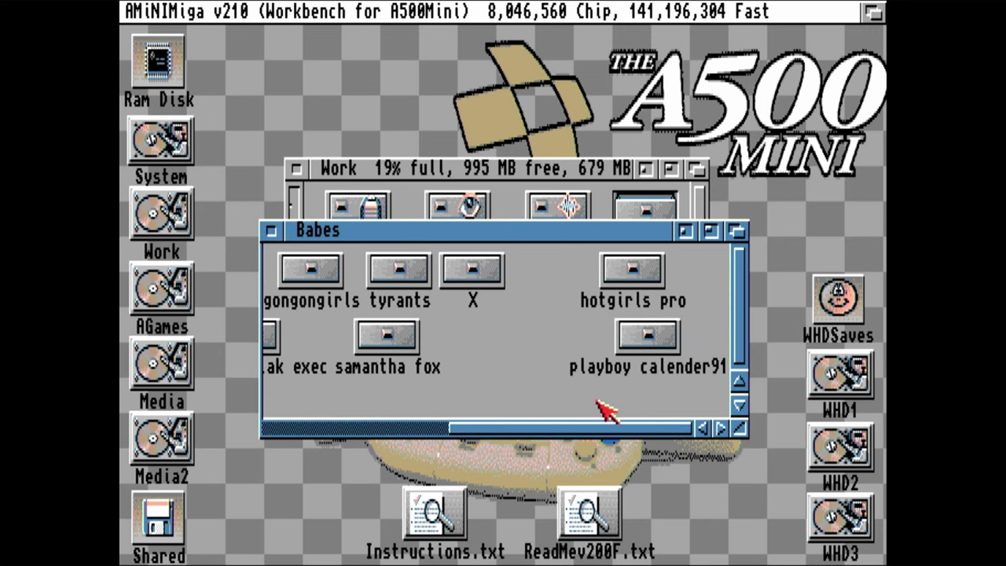
double_click(412, 344)
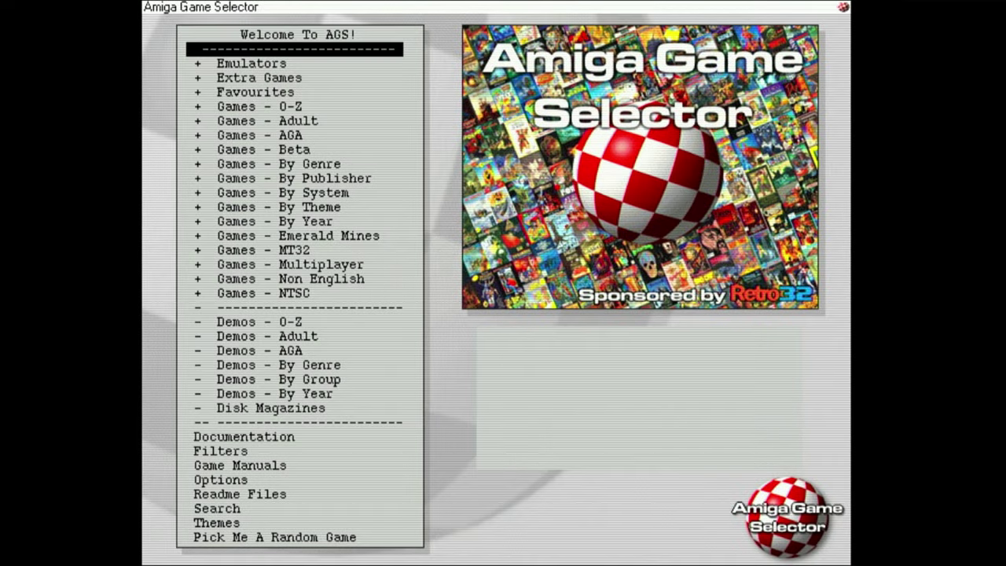
Step: Look through the game categories in the Amiga Game Selector main list and read their descriptions
key("Down")
key("Down")
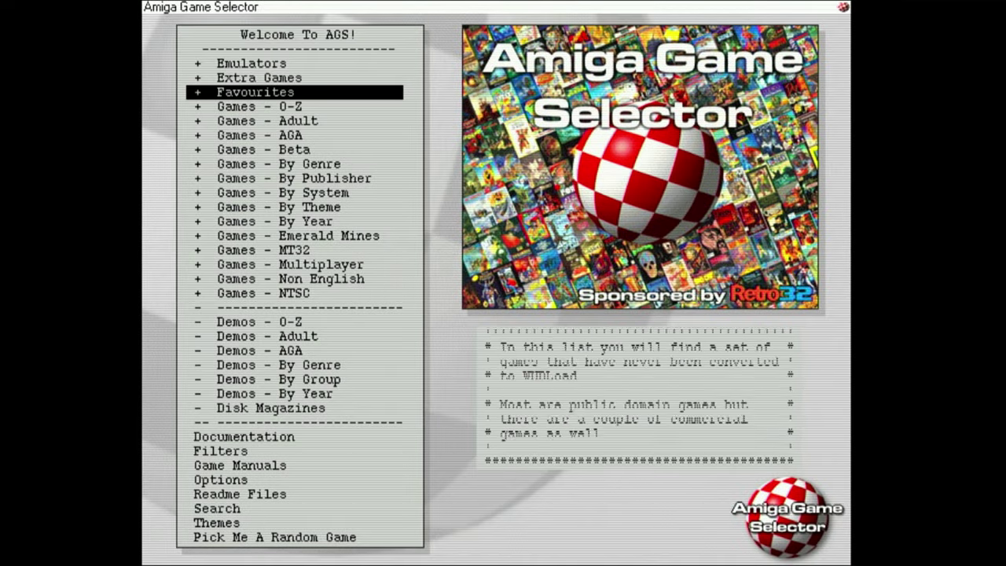
key("Down")
key("Down")
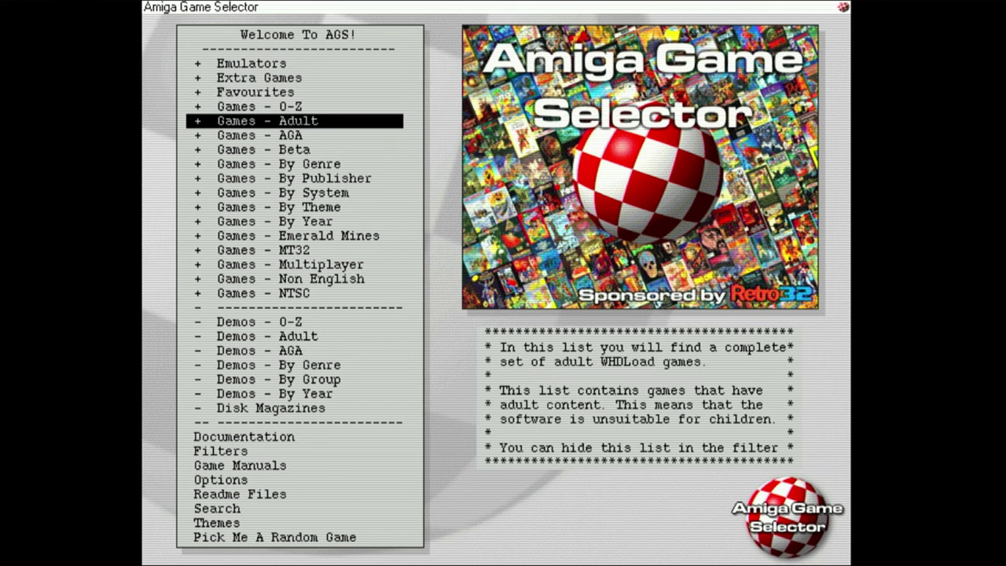
key("Down")
key("Down")
key("Down")
key("Down")
key("Down")
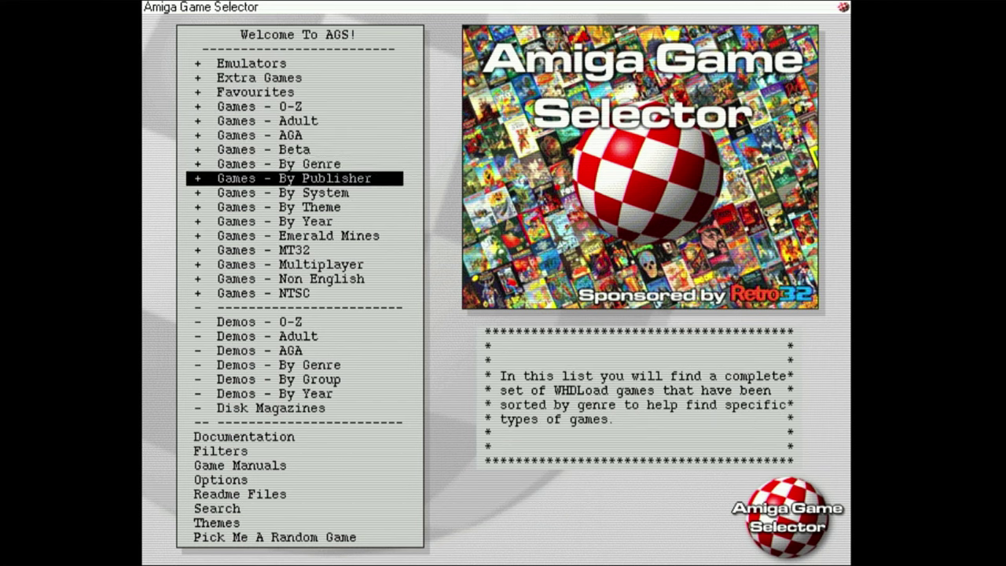
key("Down")
key("Down")
key("Down")
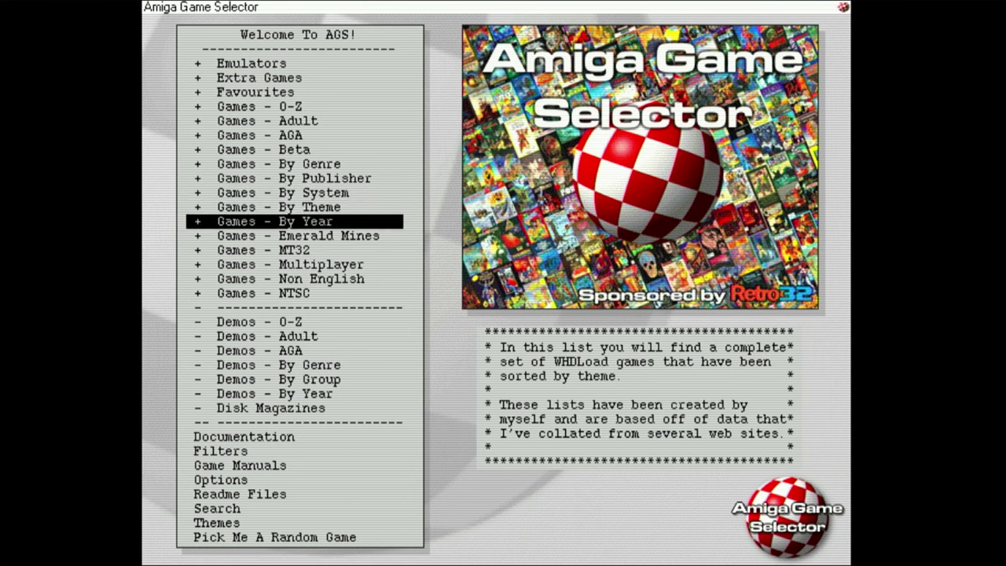
key("Down")
key("Down")
key("Down")
key("Down")
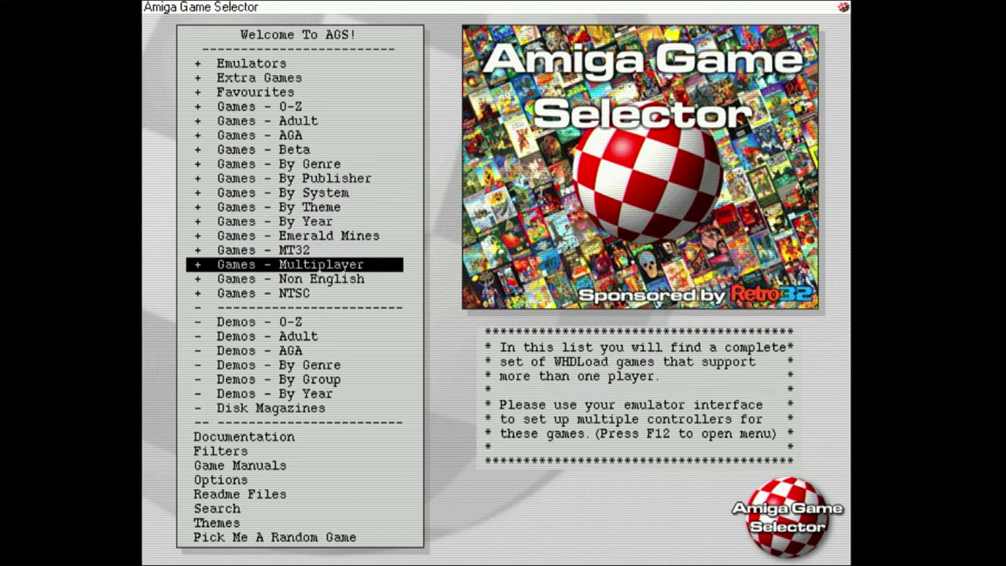
key("Down")
key("Up")
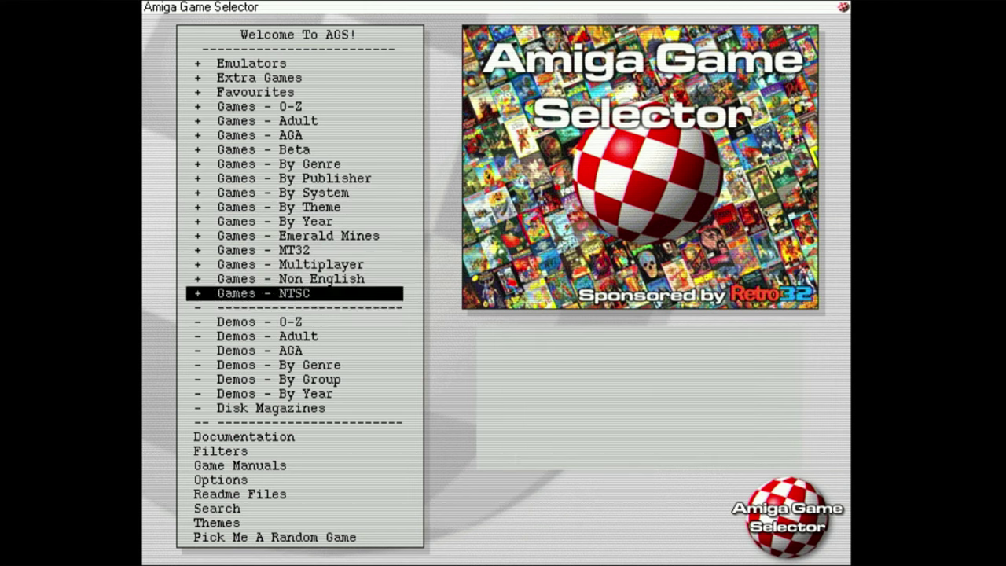
key("Up")
key("Up")
key("Up")
key("Up")
key("Up")
key("Up")
key("Up")
key("Up")
key("Up")
key("Up")
key("Up")
key("Up")
key("Up")
key("Up")
key("Up")
key("Up")
key("Up")
key("Down")
key("Down")
key("Down")
key("Down")
key("Down")
key("Down")
key("Down")
key("Down")
key("Down")
key("Down")
key("Down")
key("Down")
key("Down")
key("Down")
key("Down")
key("Down")
key("Down")
key("Down")
key("Down")
key("Down")
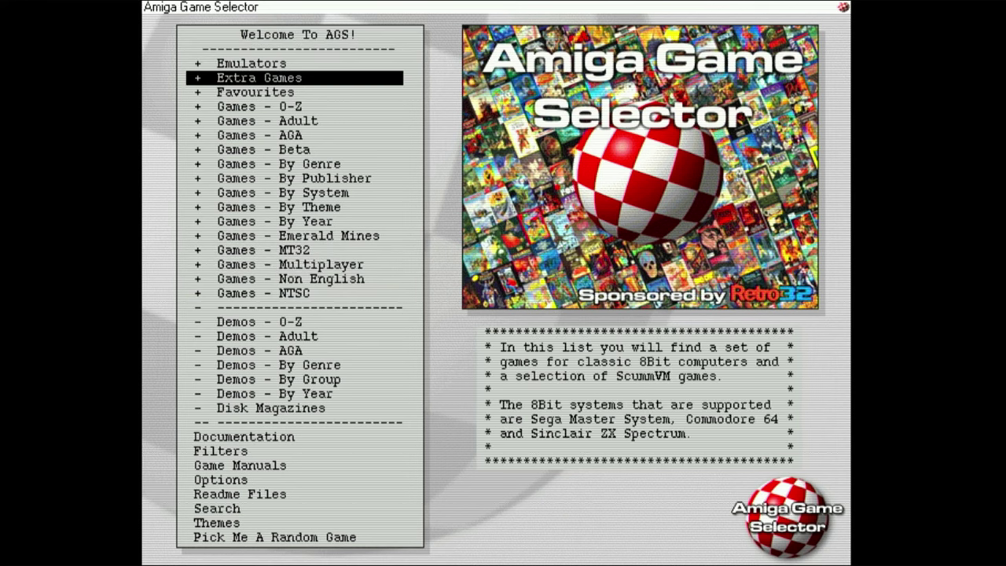
key("Up")
key("Up")
key("Up")
key("Up")
key("Up")
key("Up")
key("Up")
key("Up")
key("Up")
key("Up")
key("Up")
key("Up")
key("Up")
key("Up")
key("Up")
key("Up")
key("Up")
key("Up")
key("Up")
key("Up")
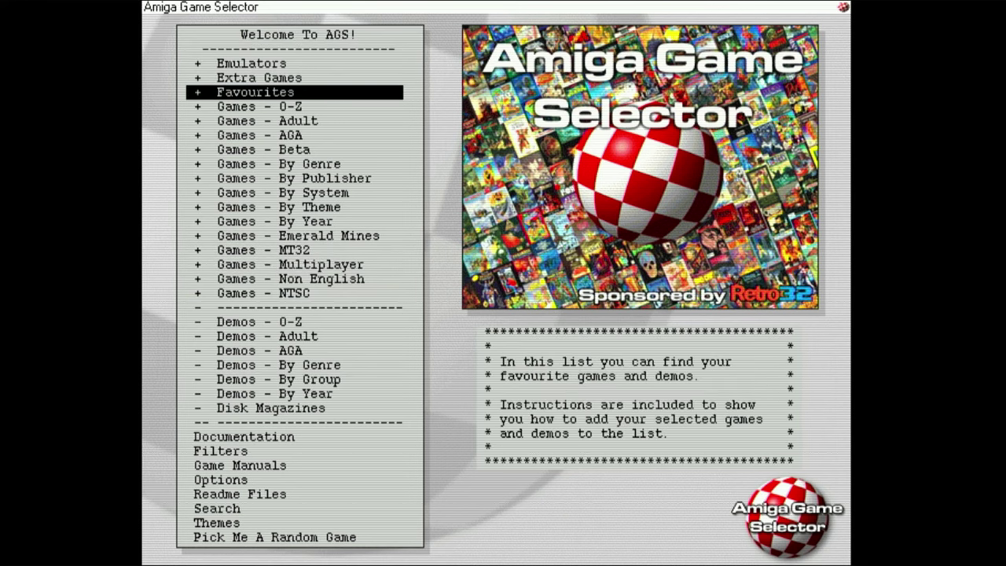
Step: Open the Games - 0-Z category of the Amiga Game Selector to reach its alphabetical list
key("Down")
key("Return")
key("Down")
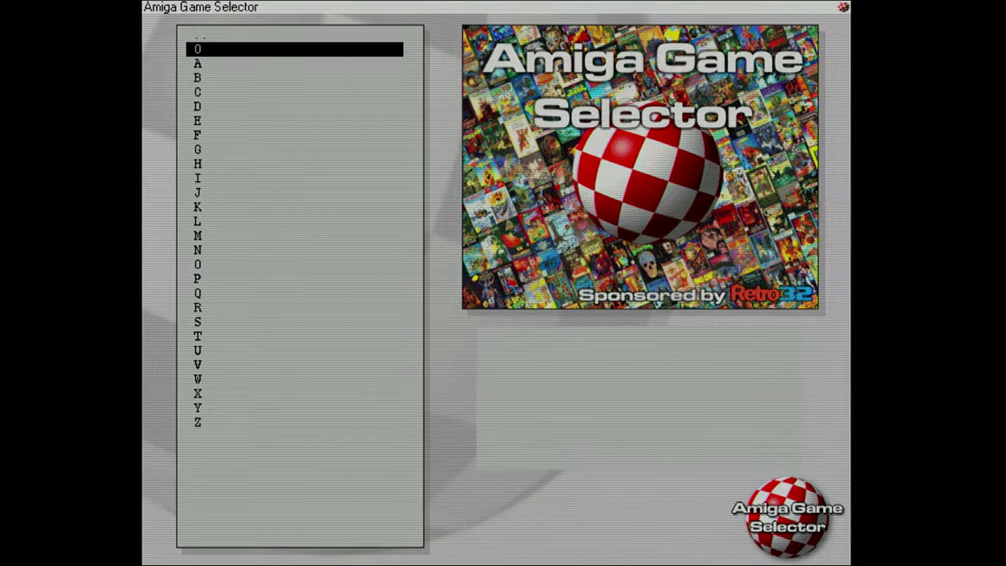